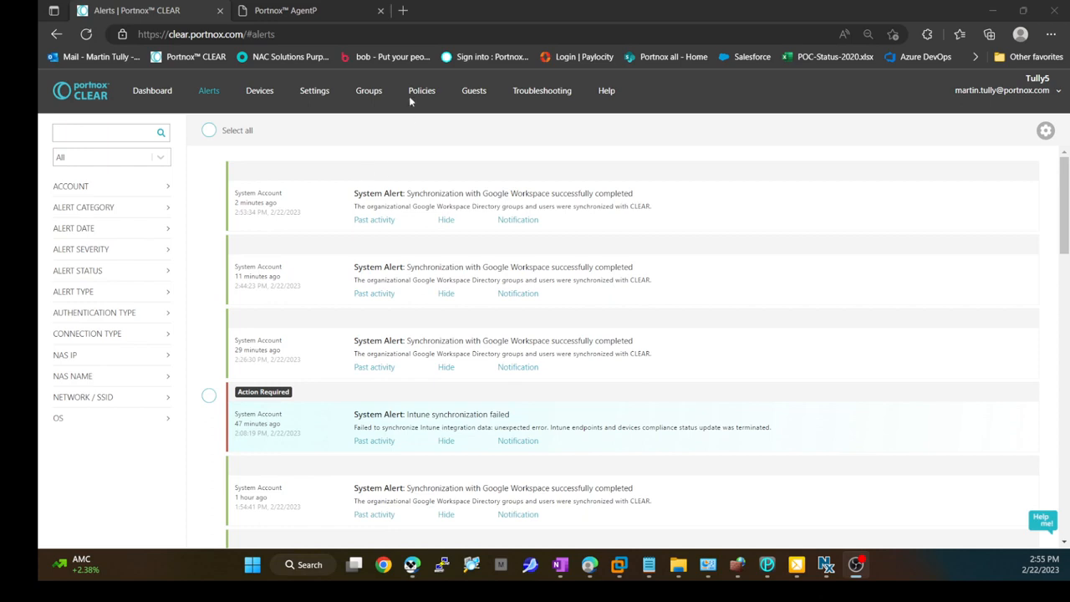
- Review the AgentP download page for the installers offered for each operating system
left_click(288, 11)
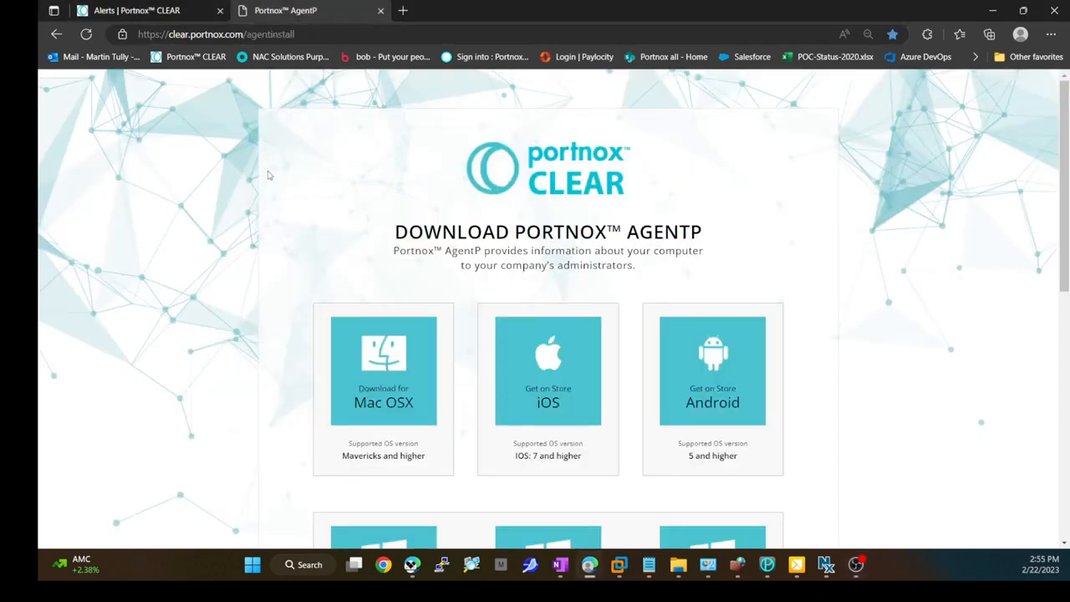
scroll(261, 202, "down", 2)
scroll(267, 258, "down", 2)
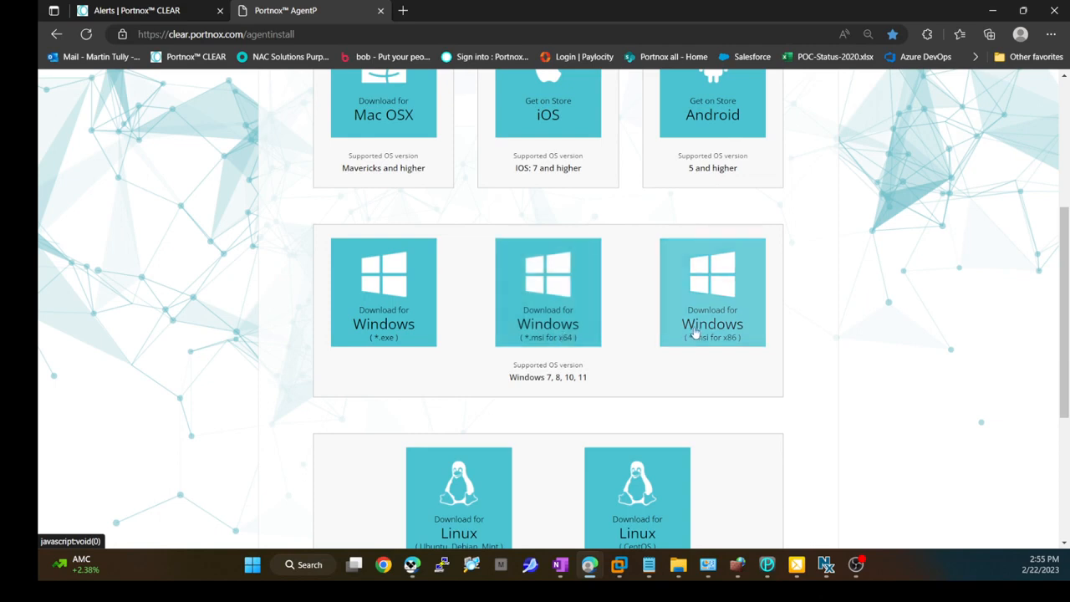
scroll(624, 332, "up", 2)
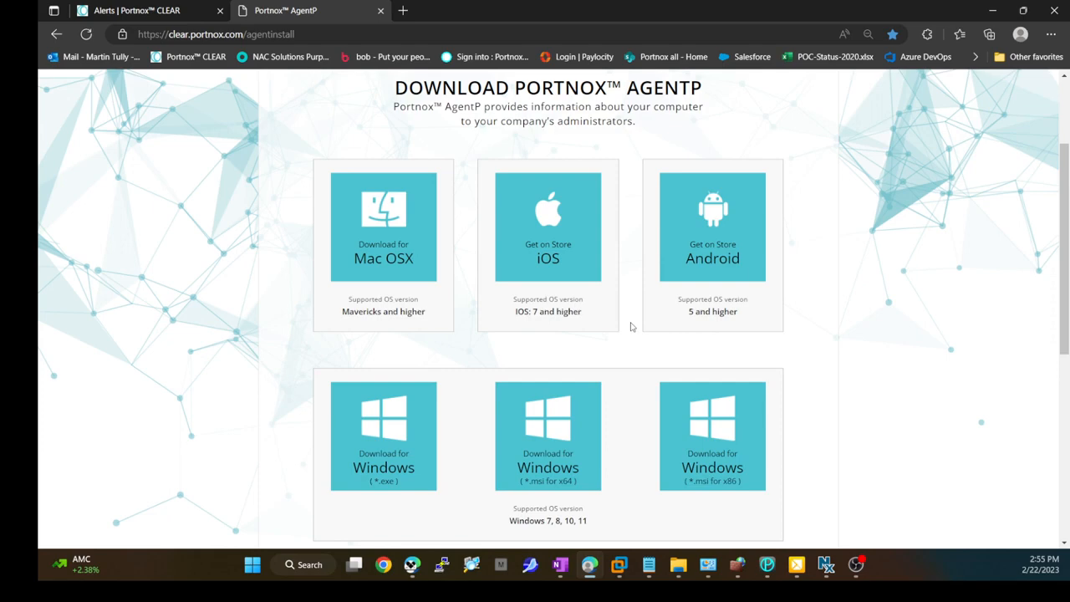
- Return to the CLEAR portal and open the VPN Agent risk assessment policy for editing
left_click(178, 13)
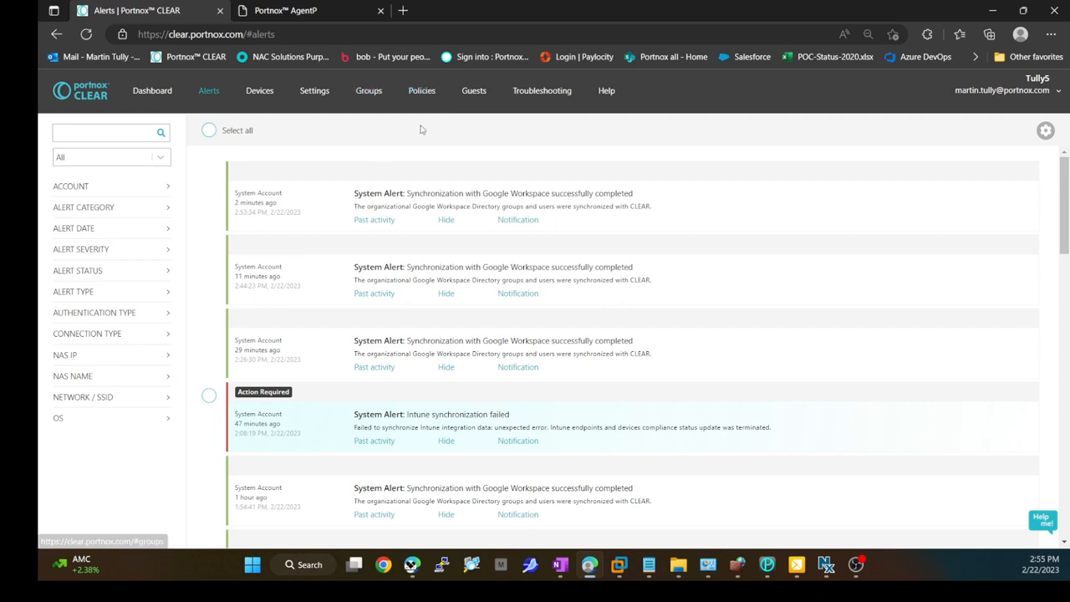
left_click(422, 91)
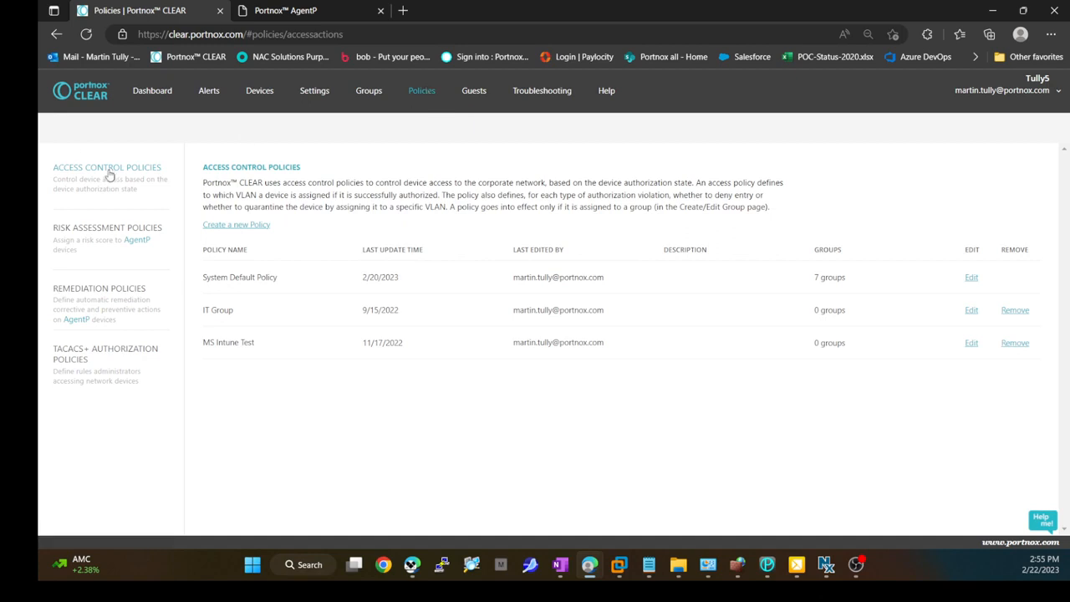
left_click(116, 231)
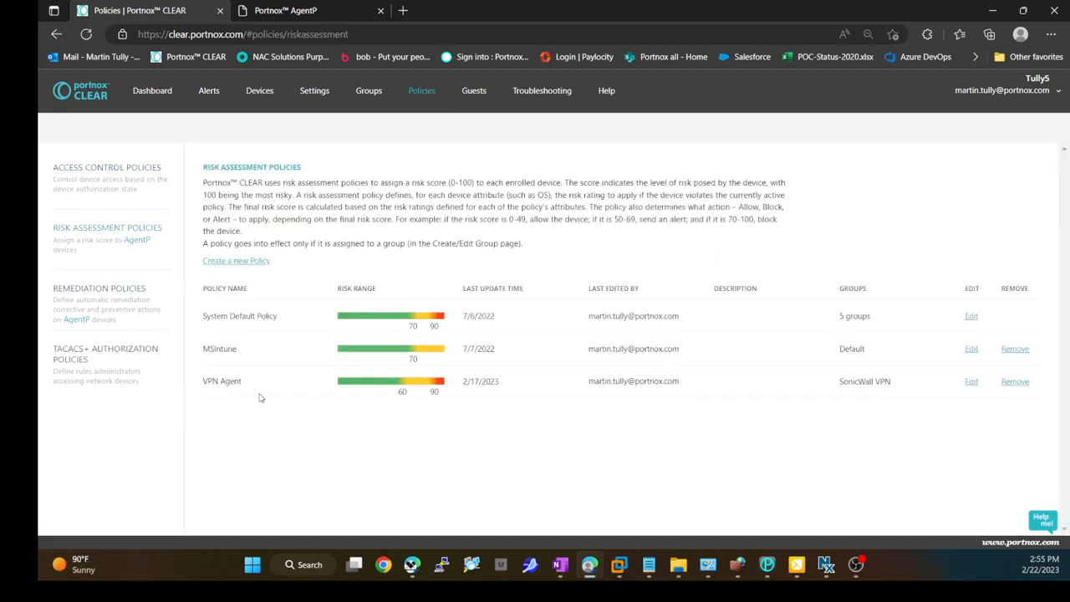
left_click(970, 381)
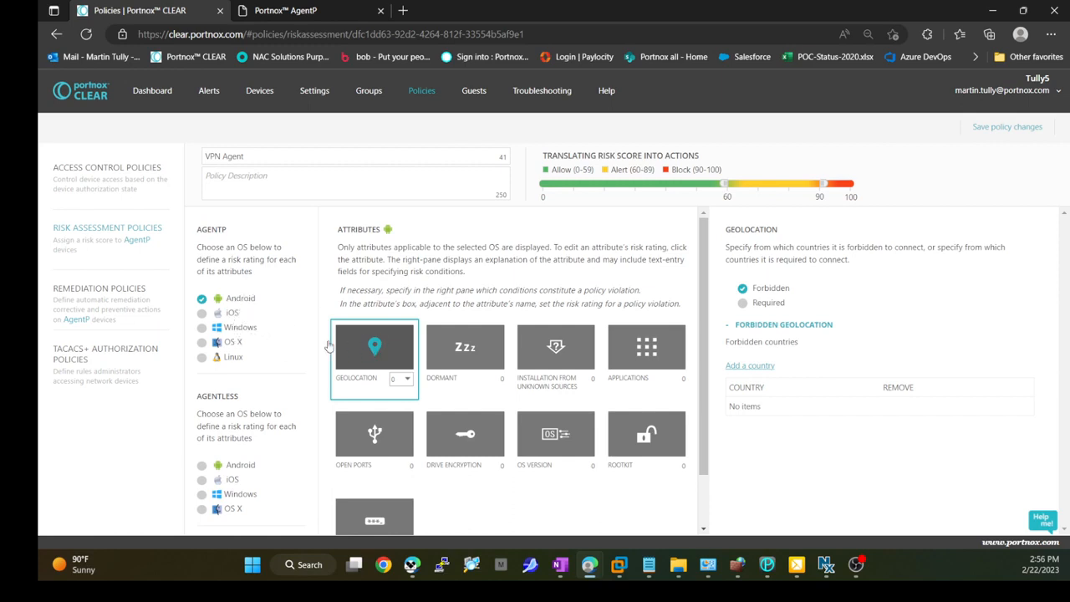
- Examine the AgentP Windows attributes in the risk policy, including Applications, Windows Registry, Administrator Privileges and Peripheral Devices
left_click(233, 331)
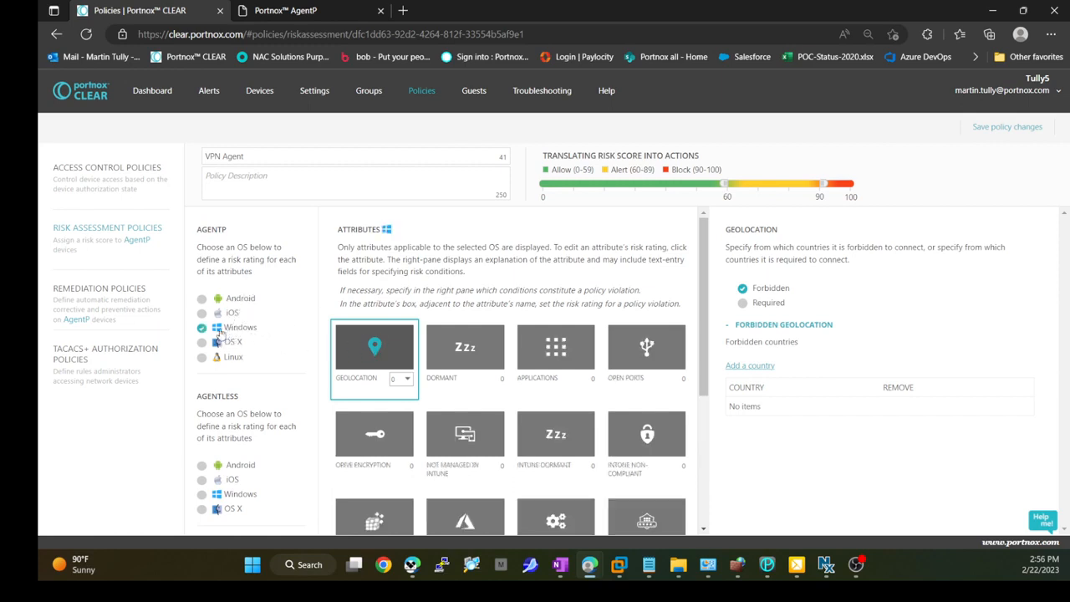
scroll(489, 334, "down", 2)
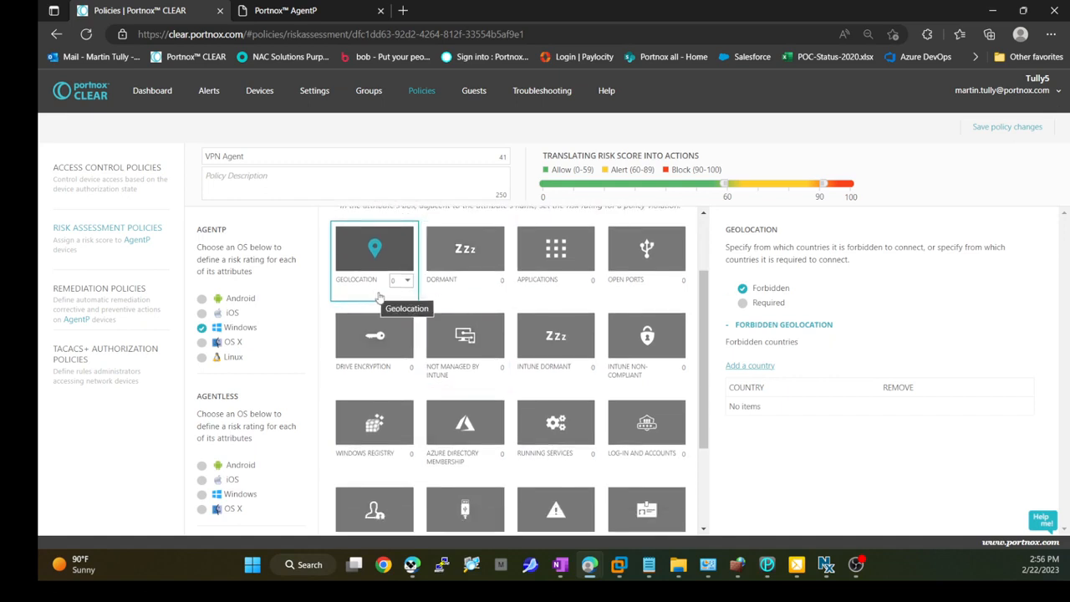
left_click(522, 296)
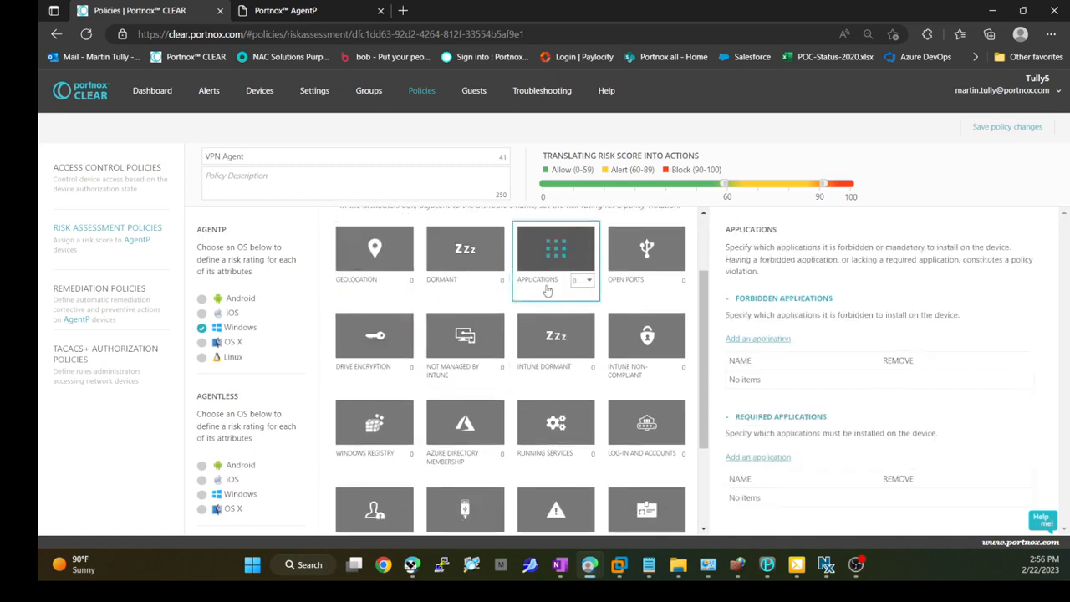
scroll(635, 268, "down", 1)
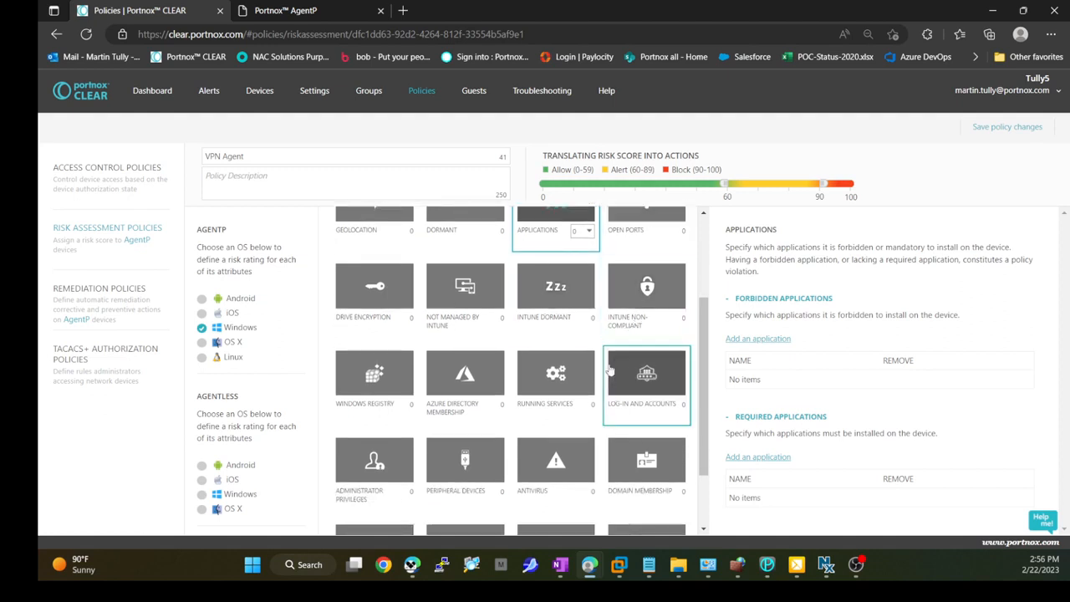
left_click(396, 392)
scroll(396, 392, "down", 1)
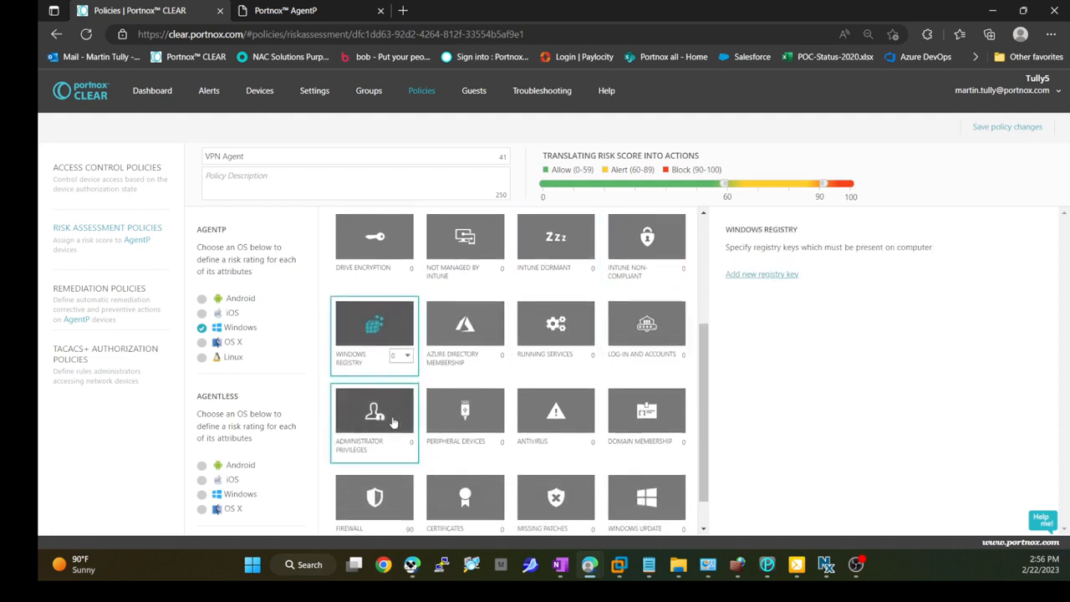
left_click(388, 411)
left_click(470, 430)
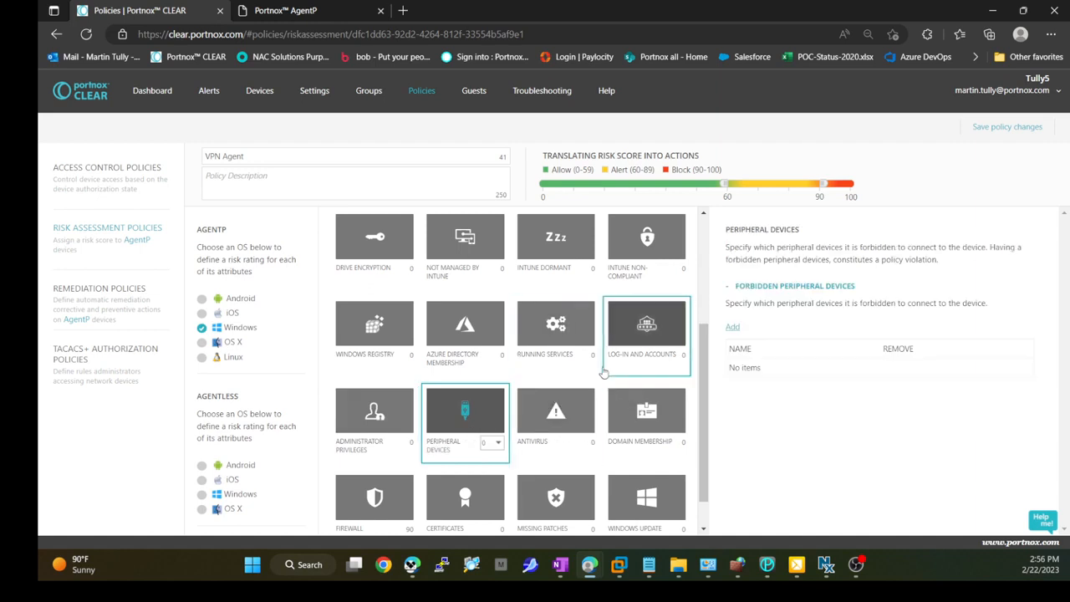
scroll(614, 359, "down", 1)
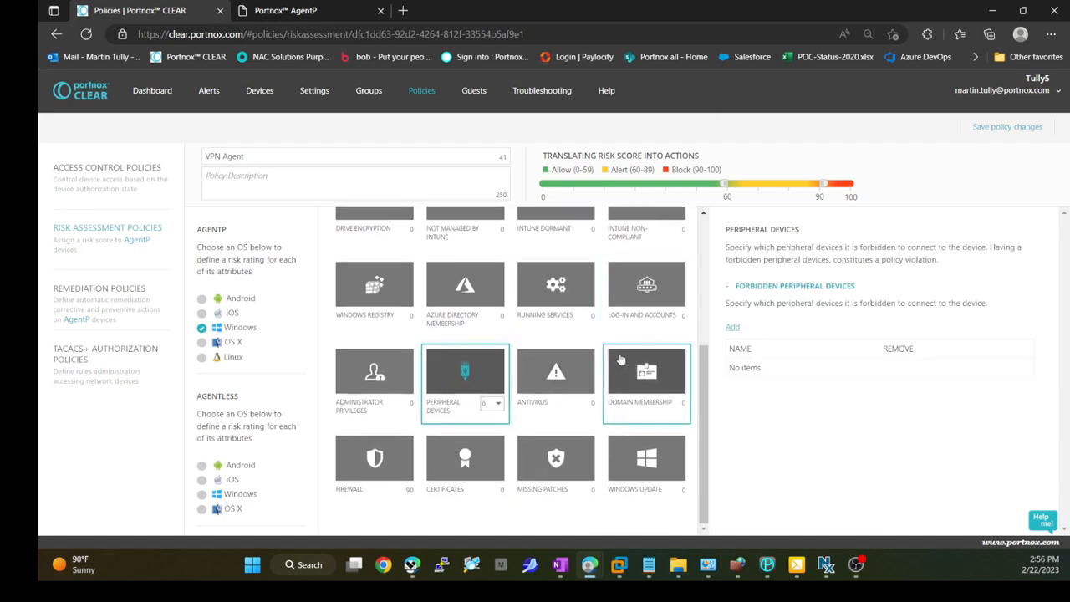
- Examine the Firewall attribute's risk rating options and compare them with the policy's Block score range
left_click(386, 473)
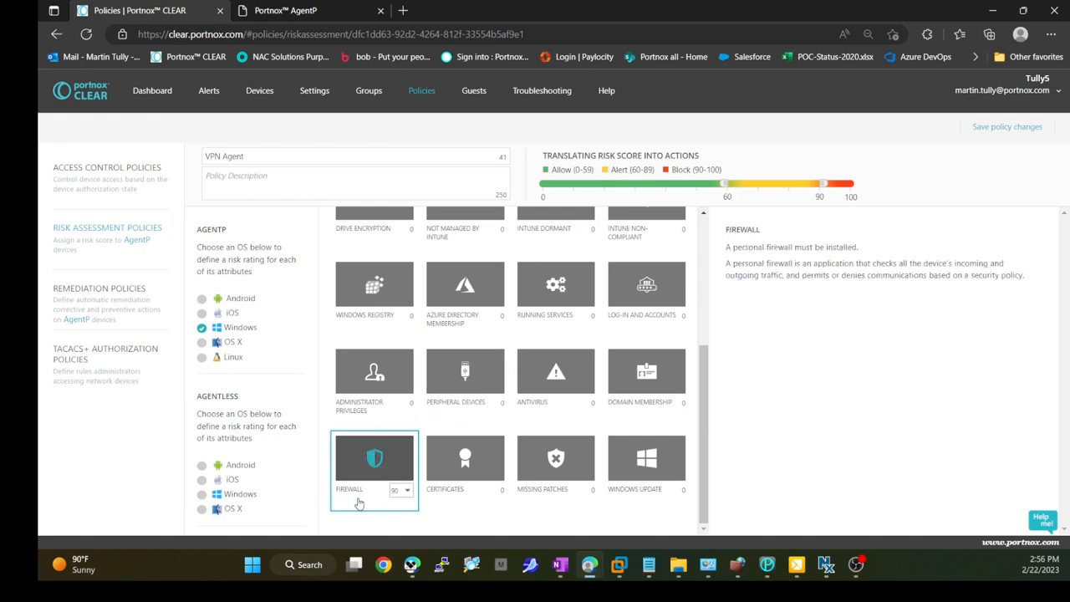
left_click(402, 493)
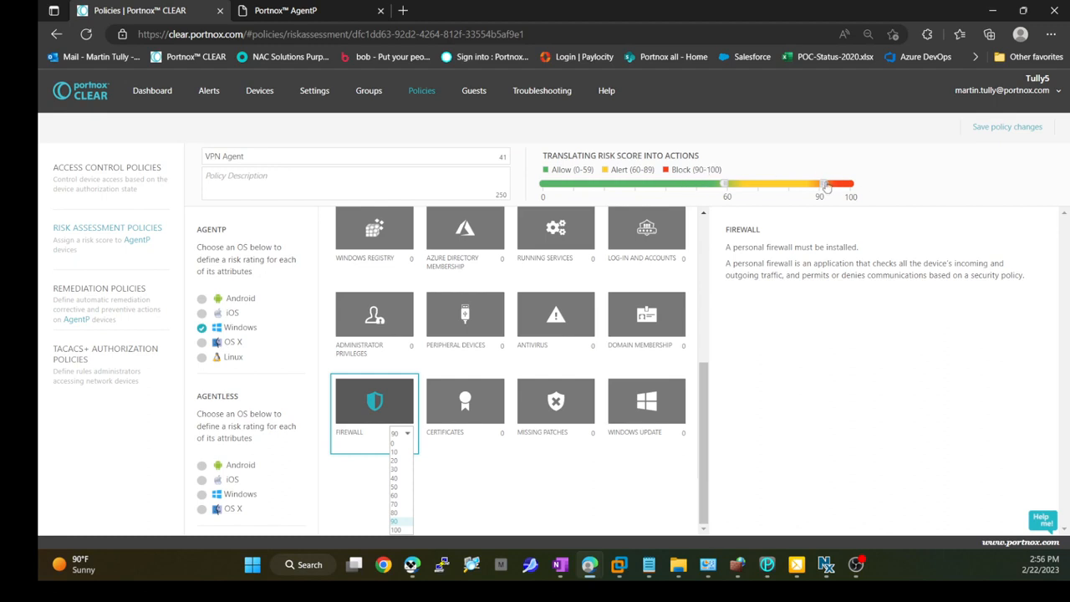
mouse_move(822, 184)
left_mouse_down()
mouse_move(813, 186)
mouse_move(850, 190)
mouse_move(824, 190)
left_mouse_up()
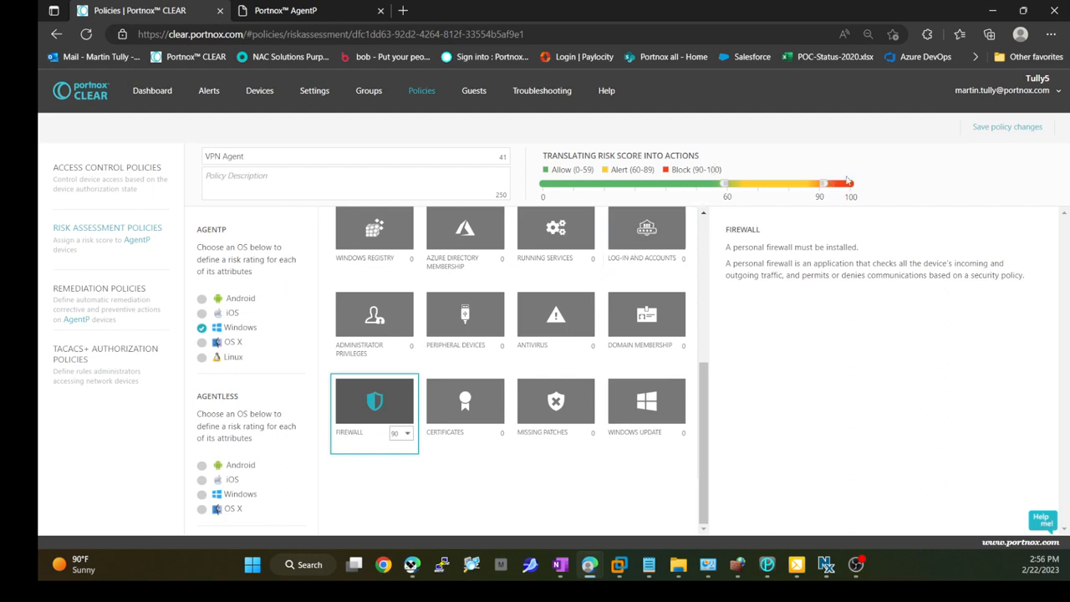
left_click_drag(689, 169, 722, 170)
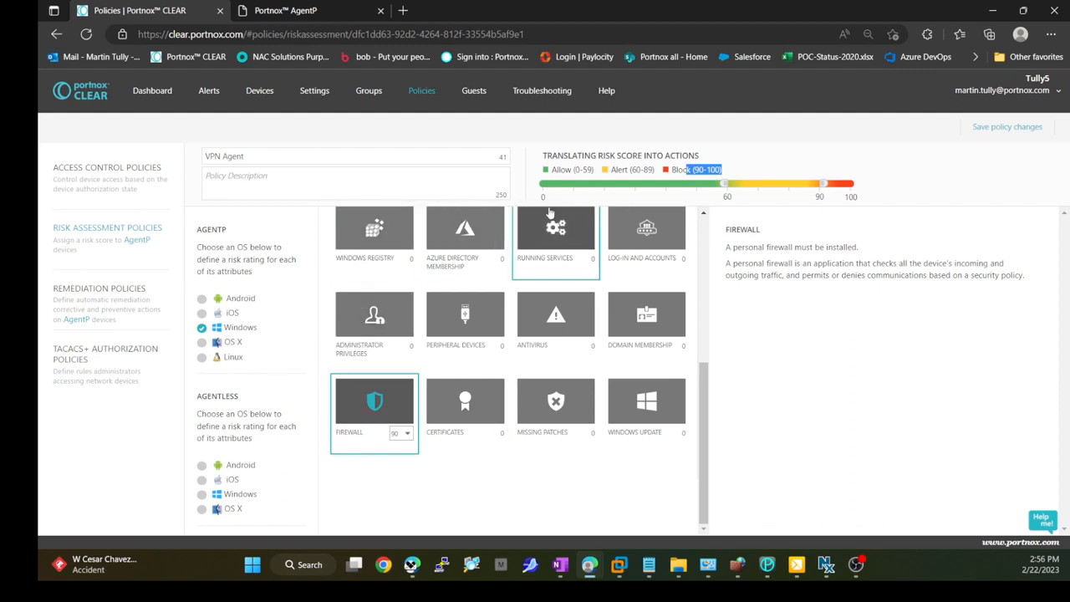
- Open the existing remediation policy for editing and look through its available AgentP Windows actions
left_click(134, 299)
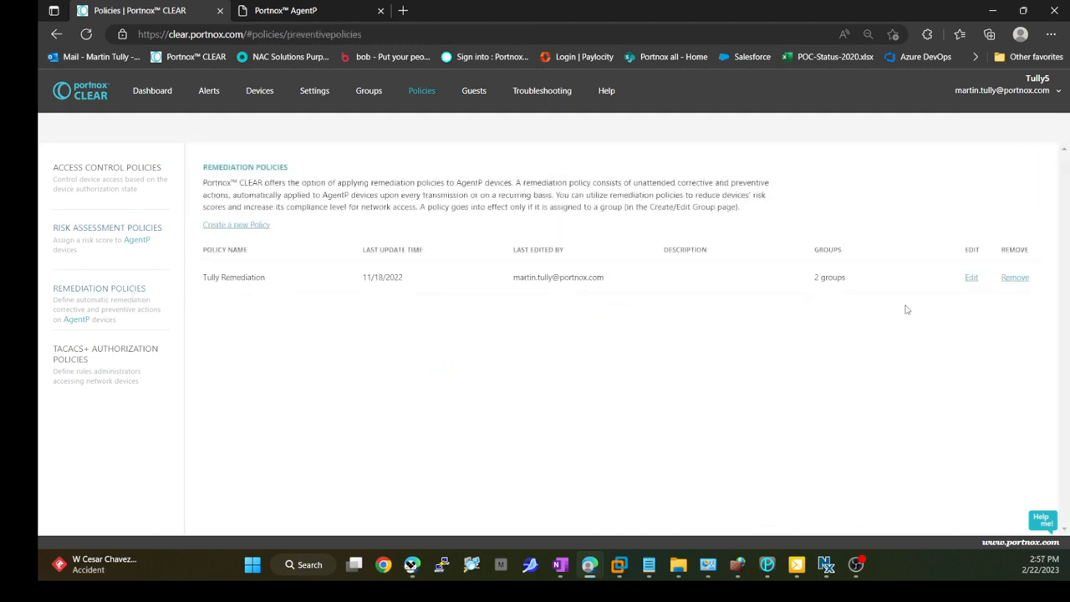
left_click(973, 280)
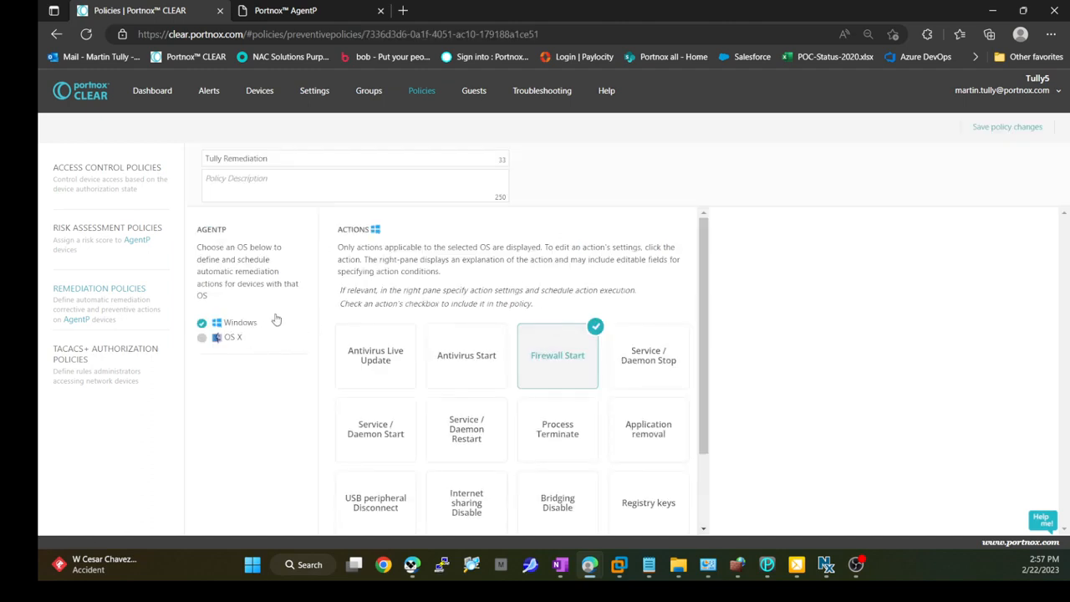
scroll(375, 303, "down", 1)
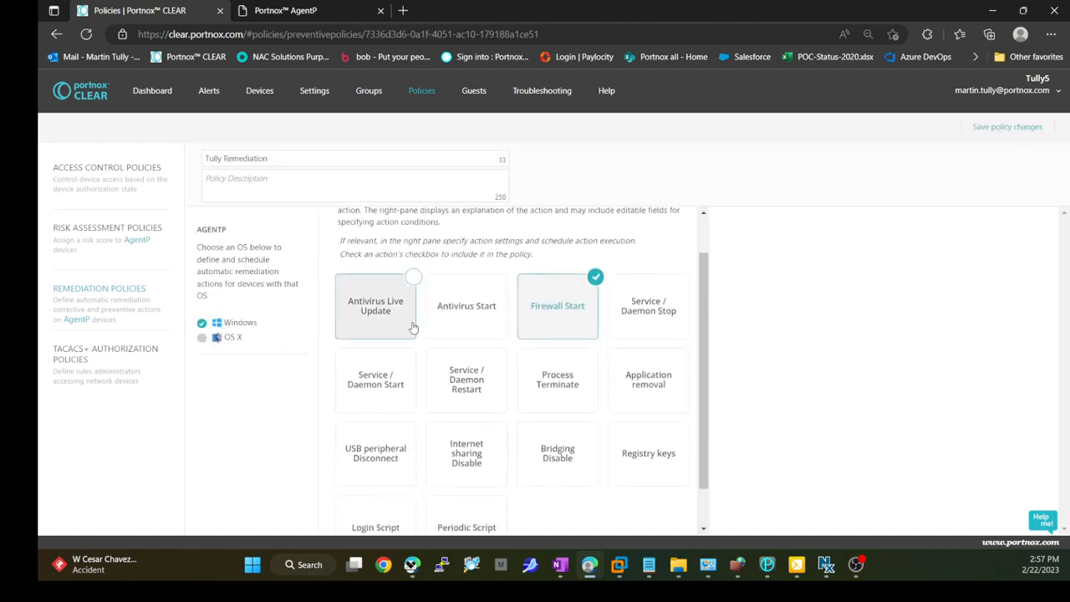
scroll(423, 295, "down", 1)
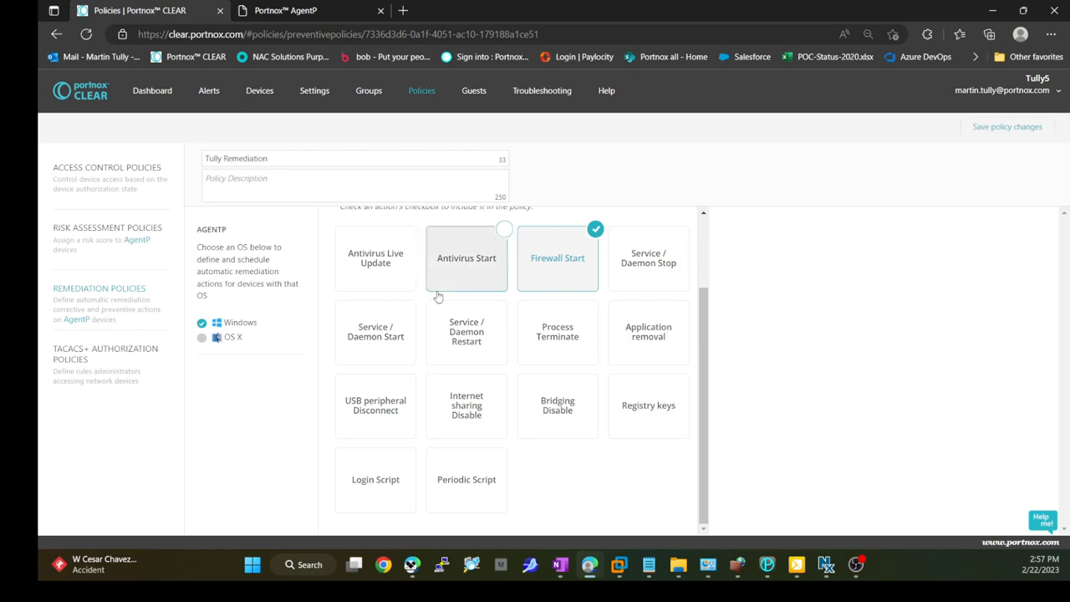
- Inspect the settings of the Firewall Start, Login Script and Periodic Script remediation actions, and check the OS X actions
left_click(560, 259)
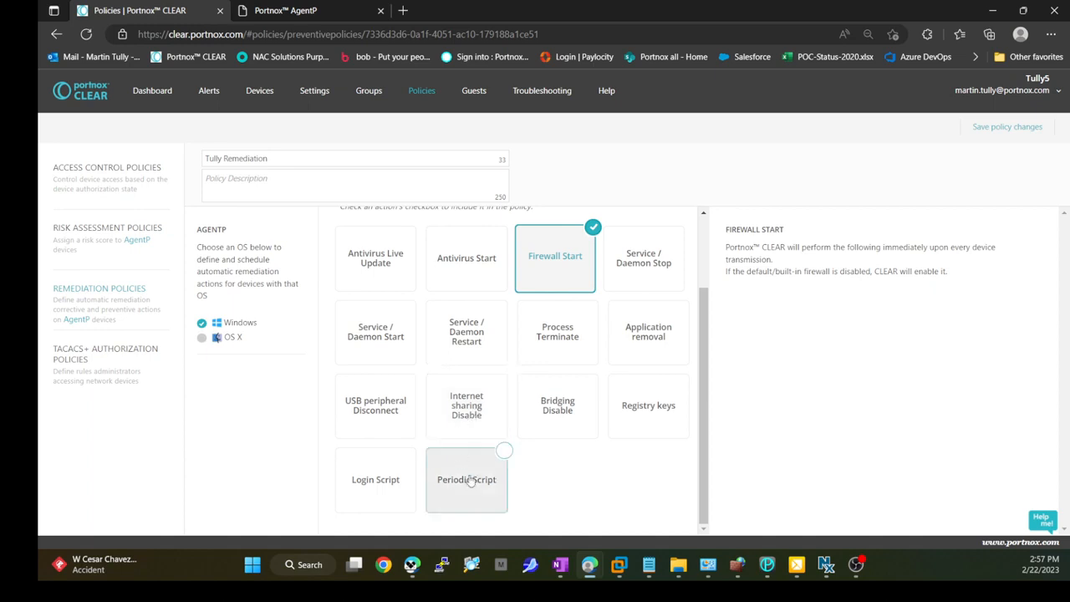
left_click(373, 487)
left_click(458, 486)
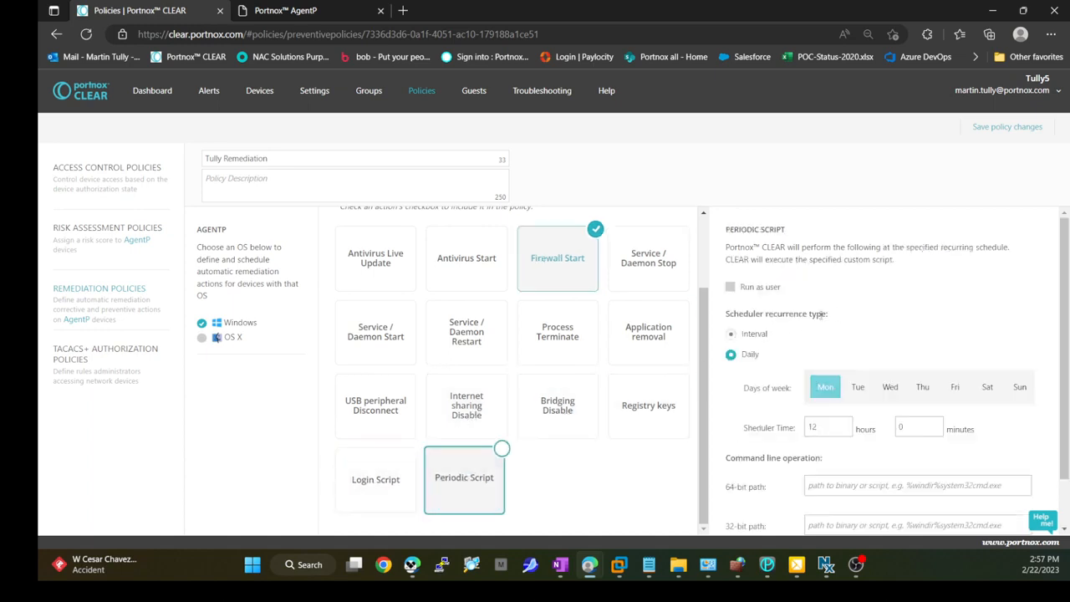
left_click(222, 338)
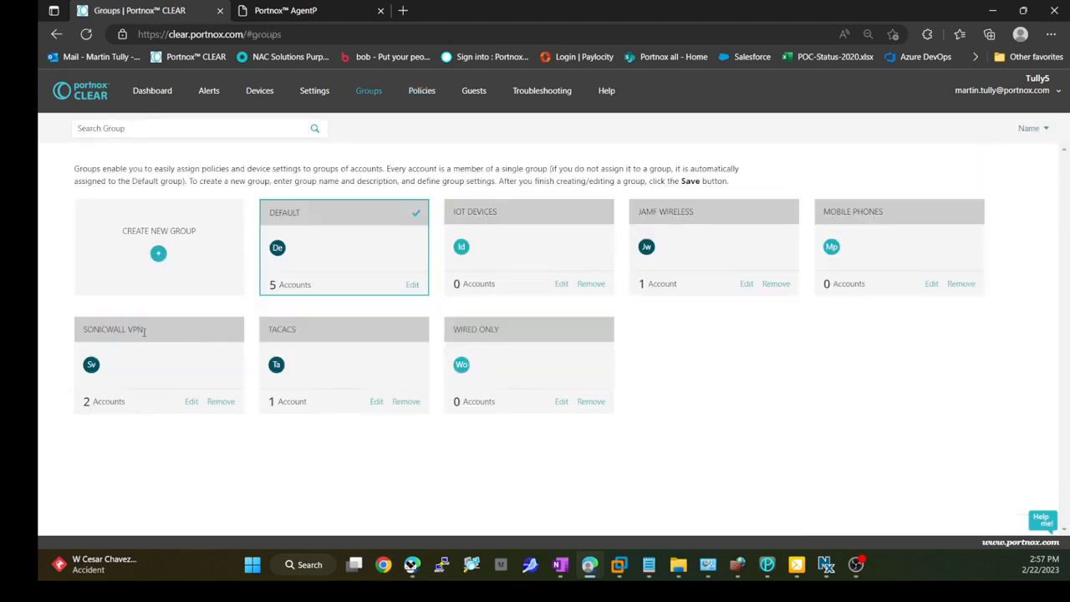
- Open the SonicWall VPN group for editing and check its member account sources before returning to the group settings
left_click(191, 401)
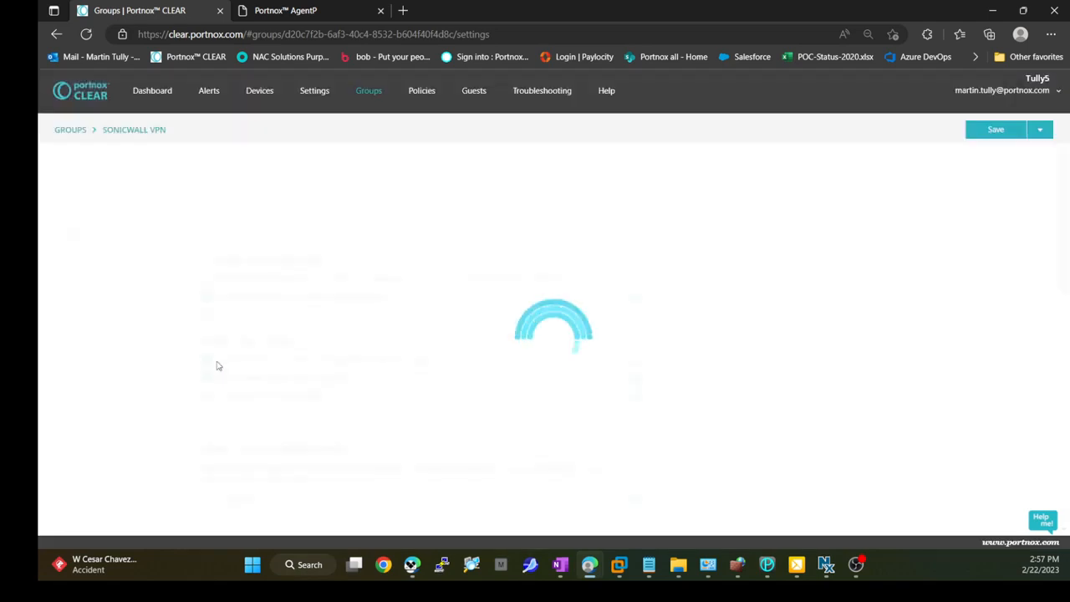
left_click(90, 236)
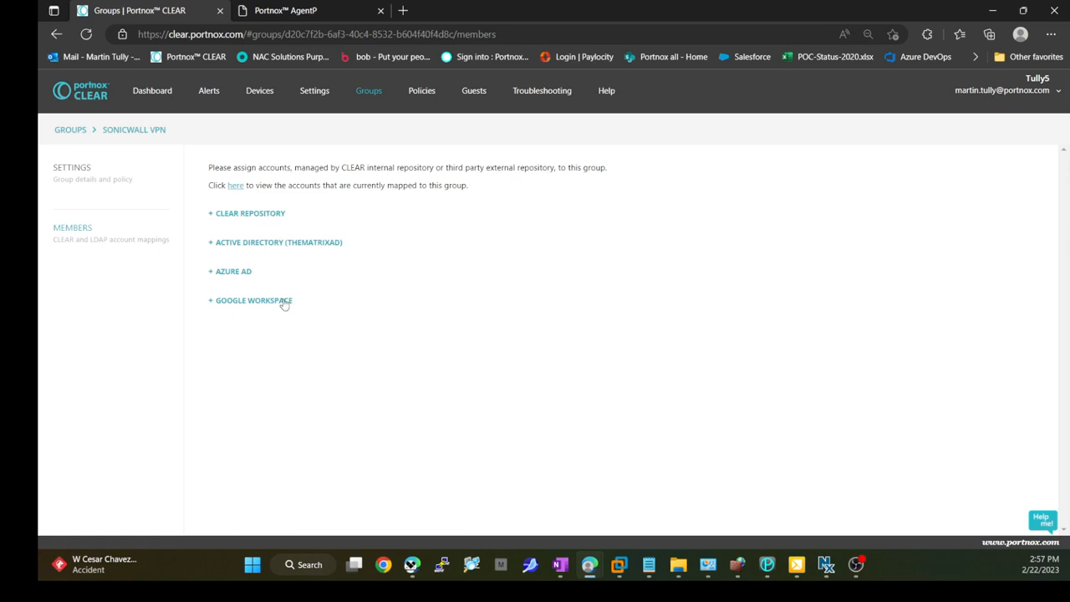
left_click(84, 171)
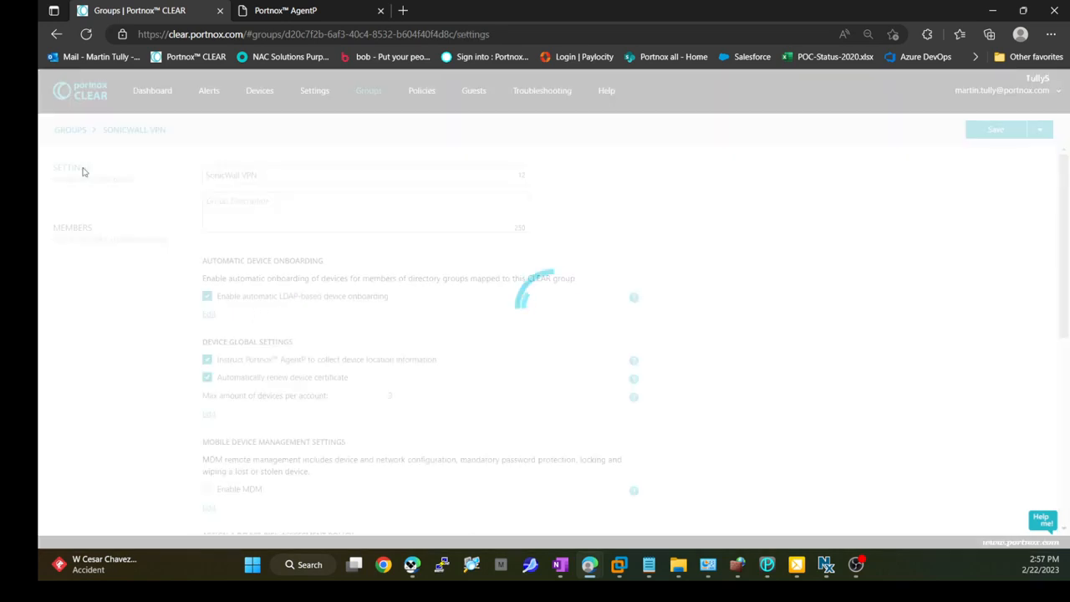
- Review the access control, device risk assessment and remediation policies assigned to the SonicWall VPN group
scroll(438, 330, "down", 3)
scroll(440, 330, "down", 4)
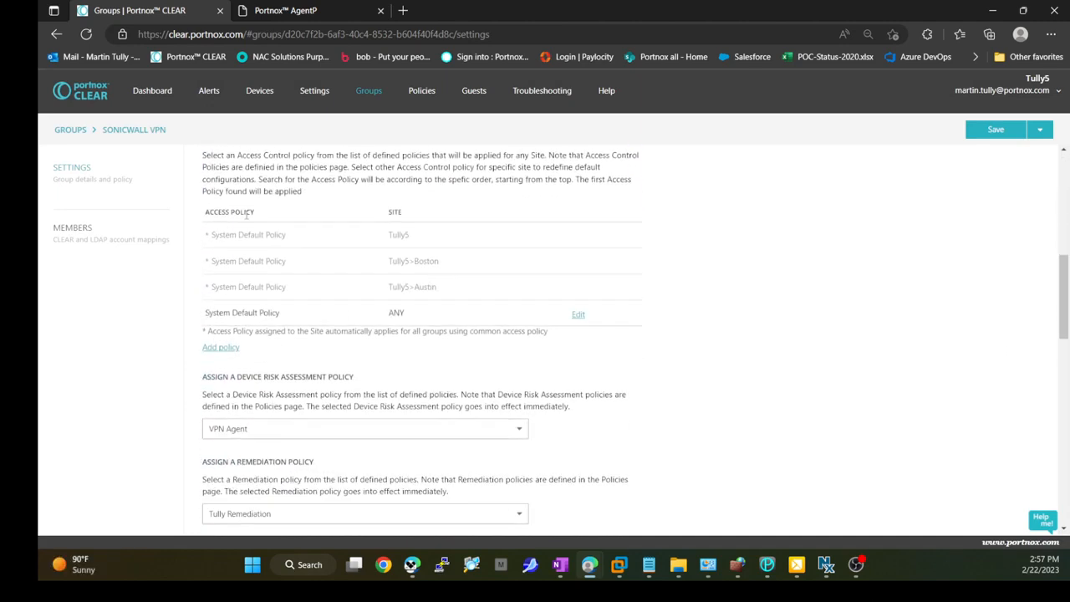
scroll(246, 215, "down", 2)
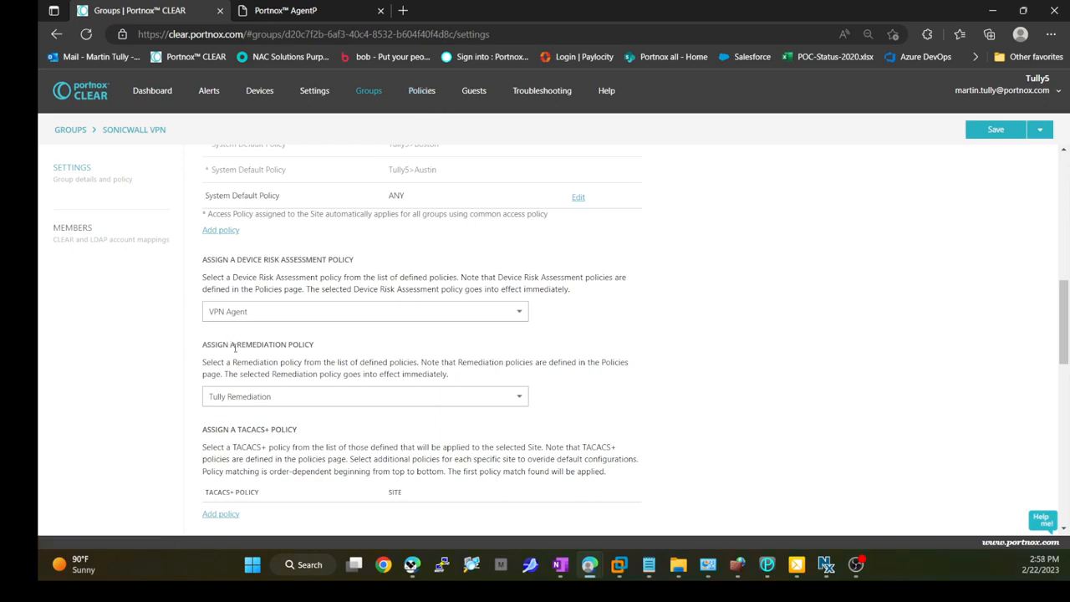
scroll(423, 353, "down", 5)
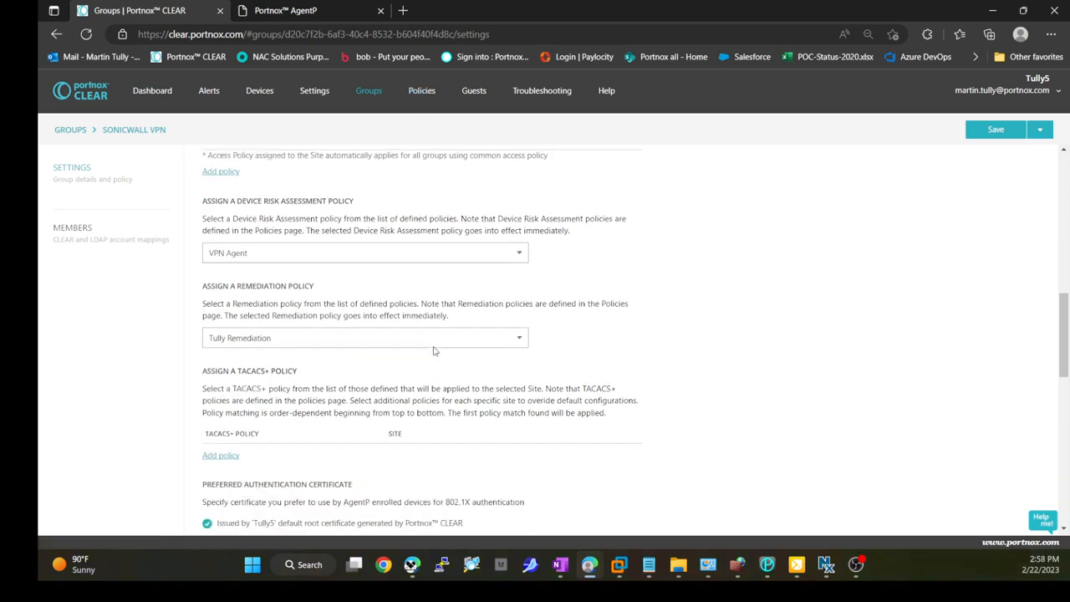
- Examine the group's wireless, wired and VPN access settings, including authentication types, multi-factor authentication and risk score validation
scroll(456, 363, "down", 4)
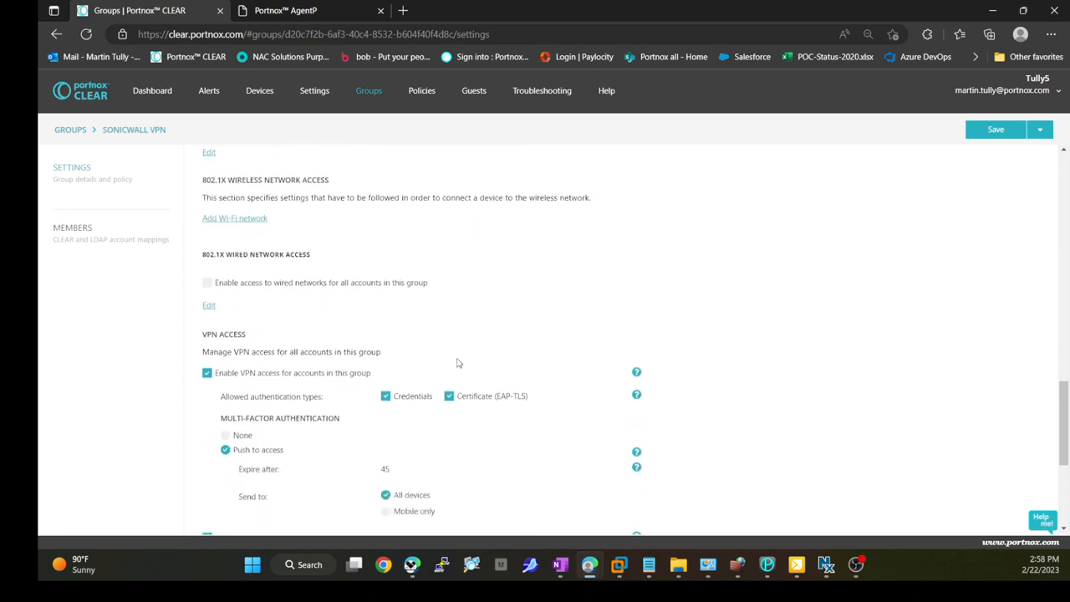
scroll(415, 297, "up", 1)
scroll(313, 341, "down", 2)
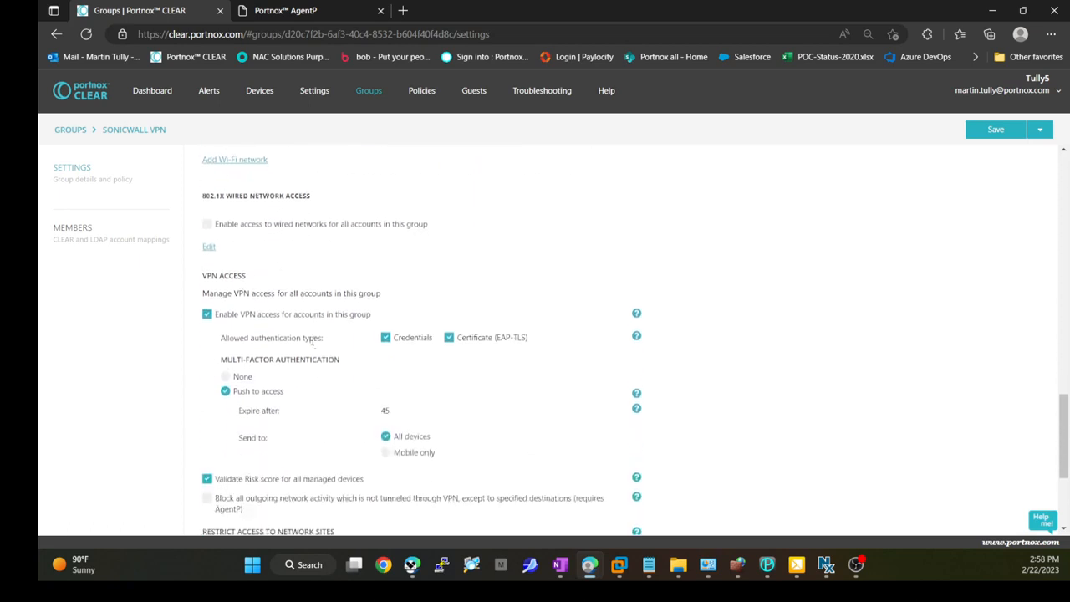
scroll(322, 336, "up", 2)
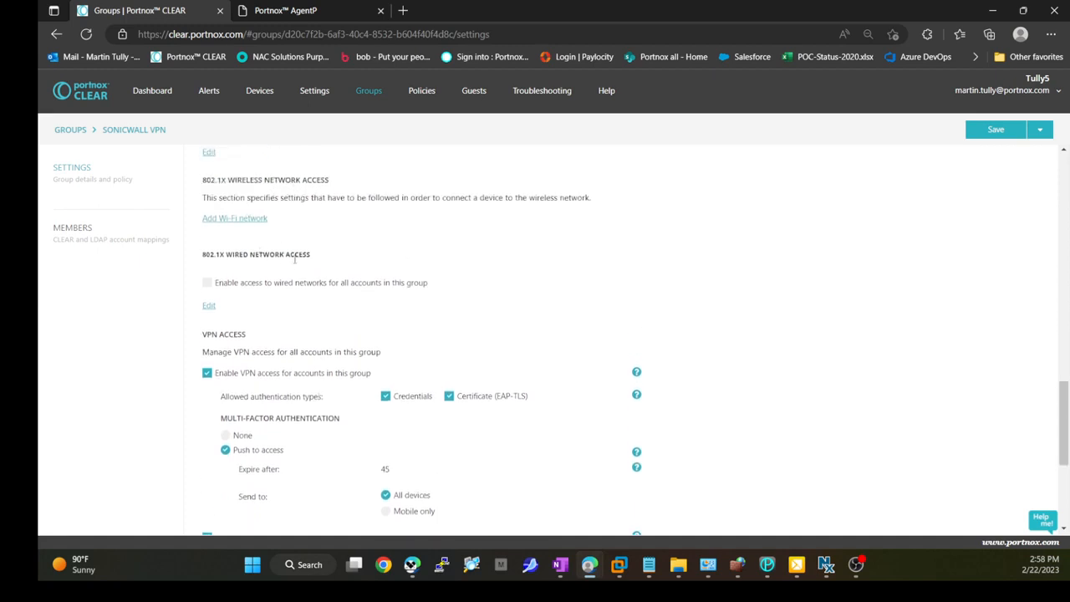
scroll(304, 330, "down", 1)
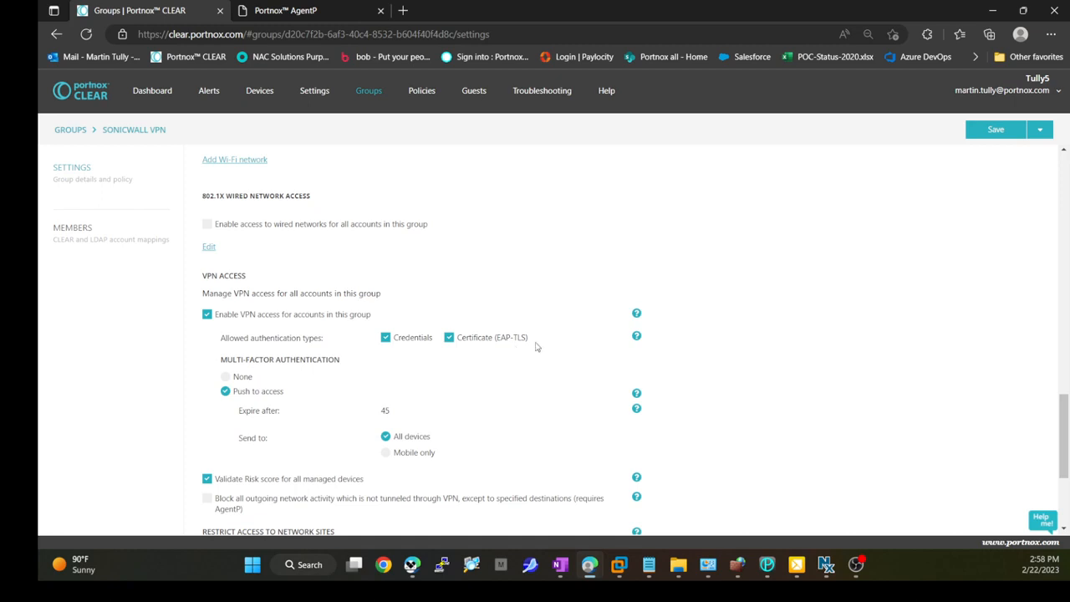
- Review the group's multi-factor delivery, outgoing traffic blocking and network site restriction settings for VPN access
scroll(537, 347, "down", 1)
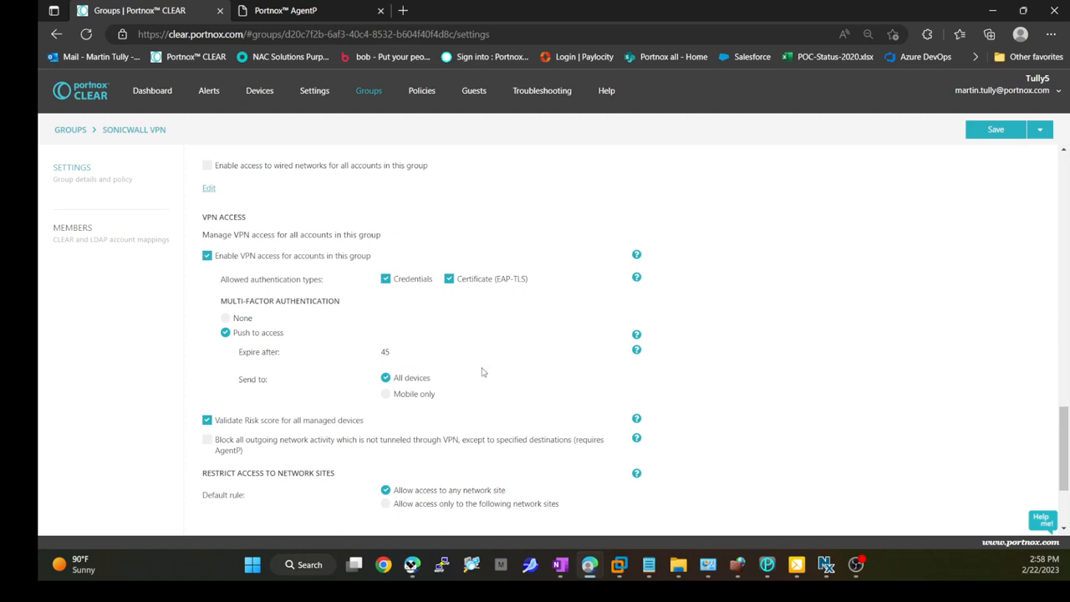
scroll(482, 370, "down", 1)
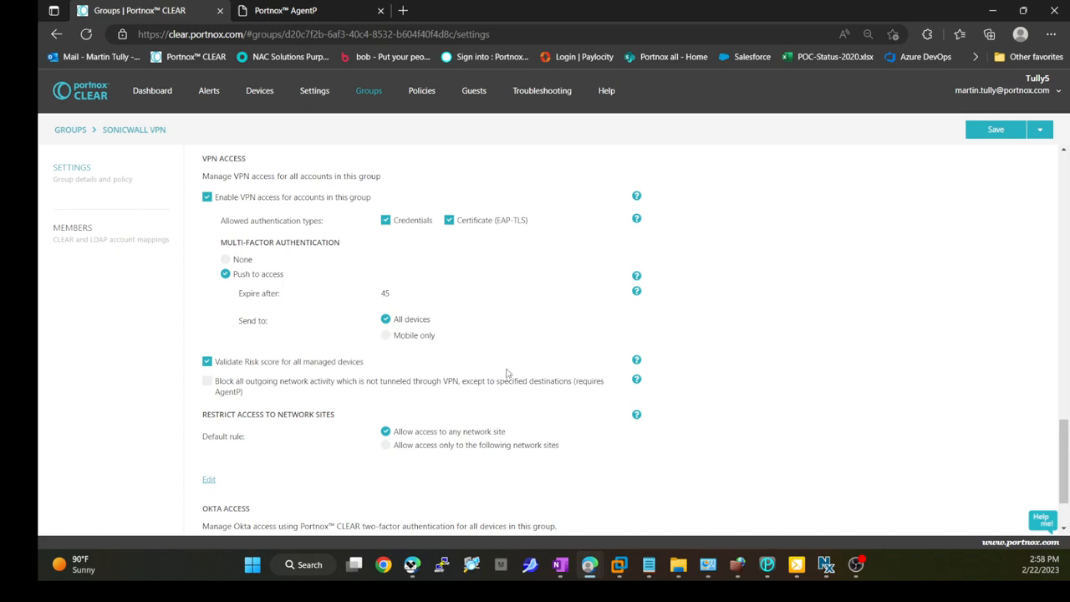
scroll(512, 369, "up", 2)
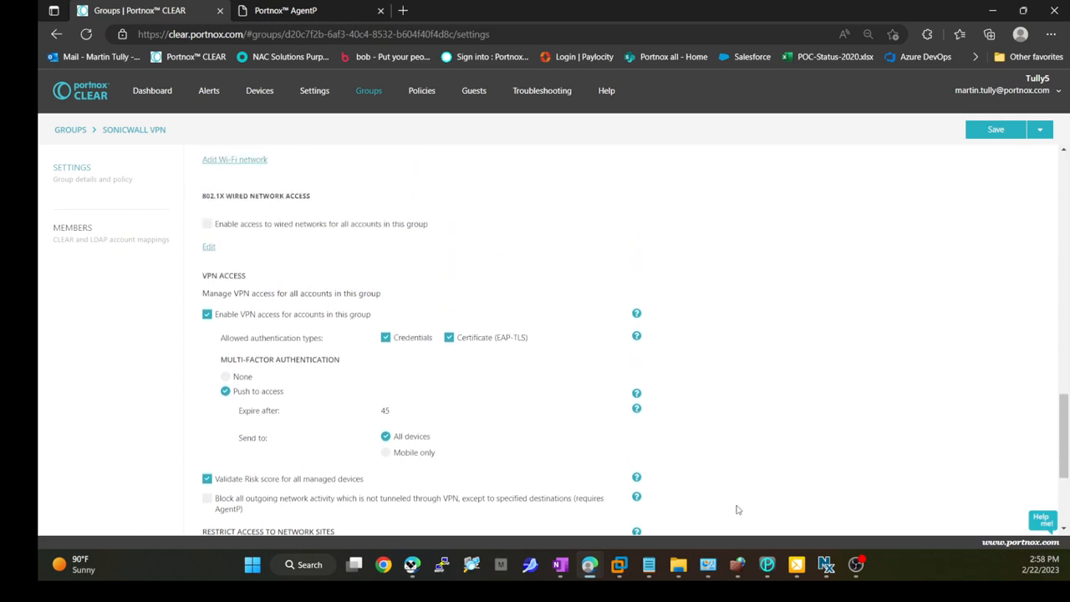
- Switch to AgentP and inspect its device risk, notifications and device information
left_click(767, 566)
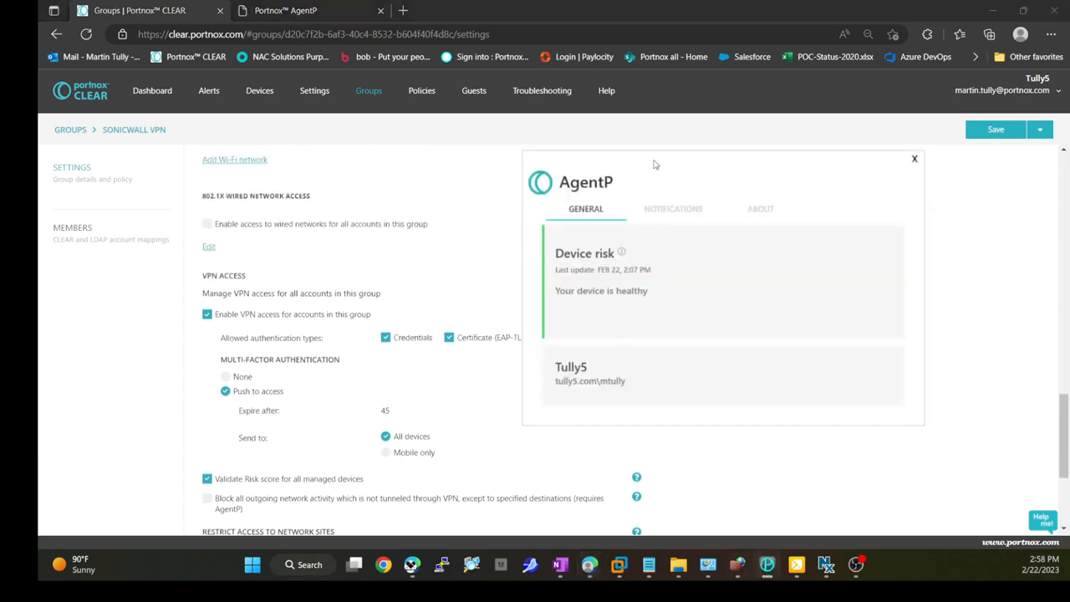
left_click_drag(656, 165, 613, 148)
left_click(630, 192)
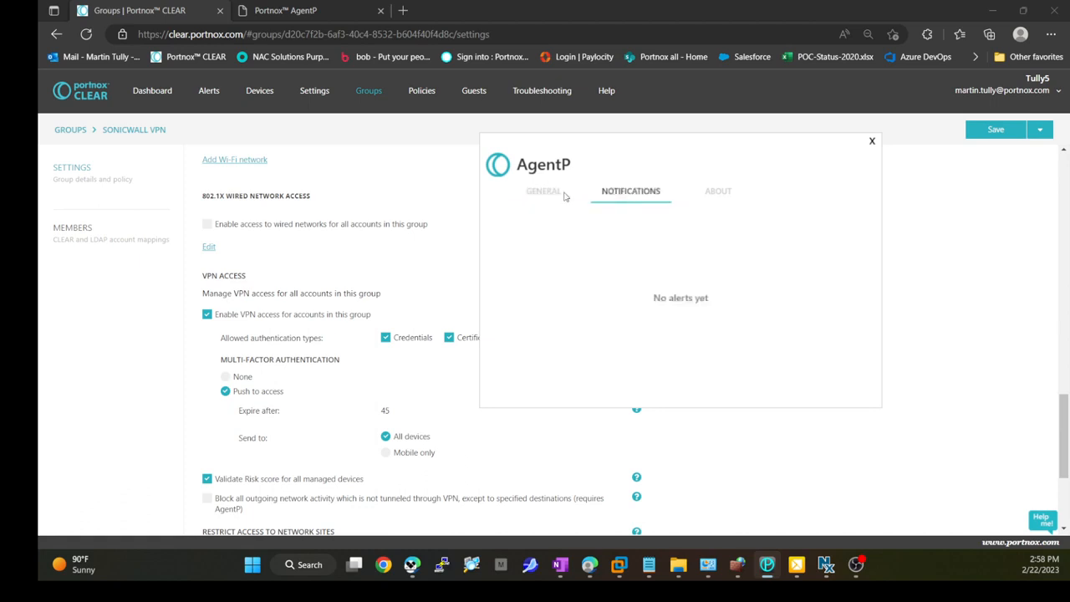
left_click(717, 192)
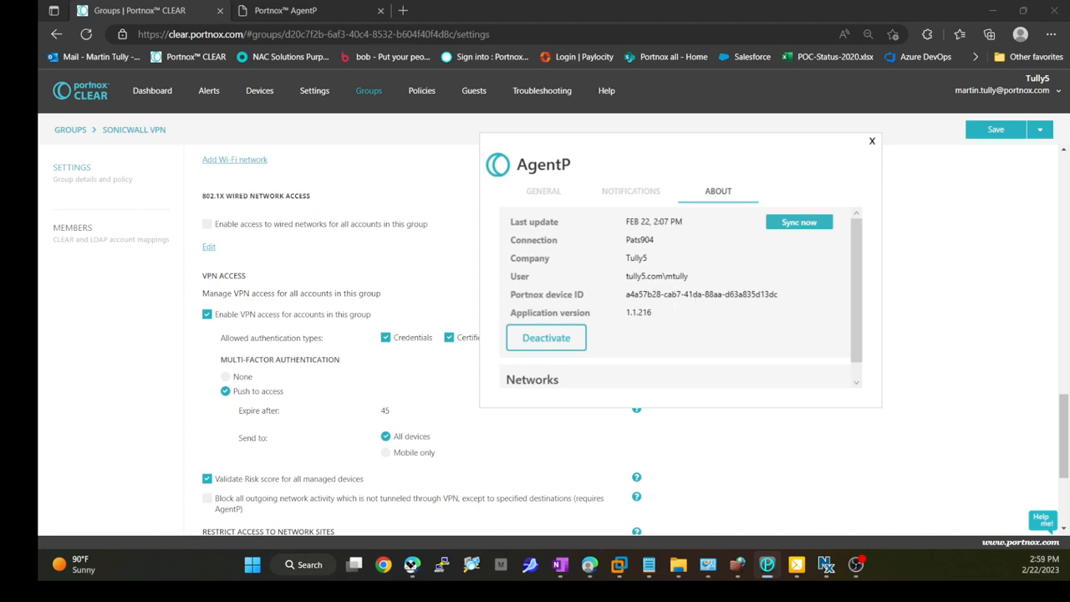
- Switch to Windows Defender Firewall and apply a firewall state of Off for the domain, private and public profiles
left_click(708, 565)
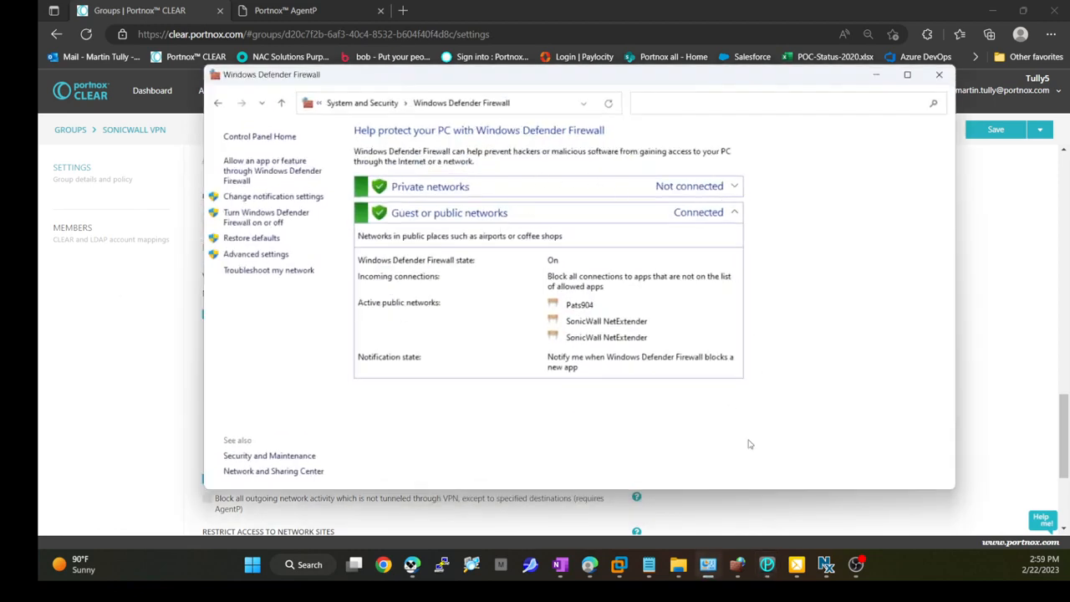
left_click(741, 567)
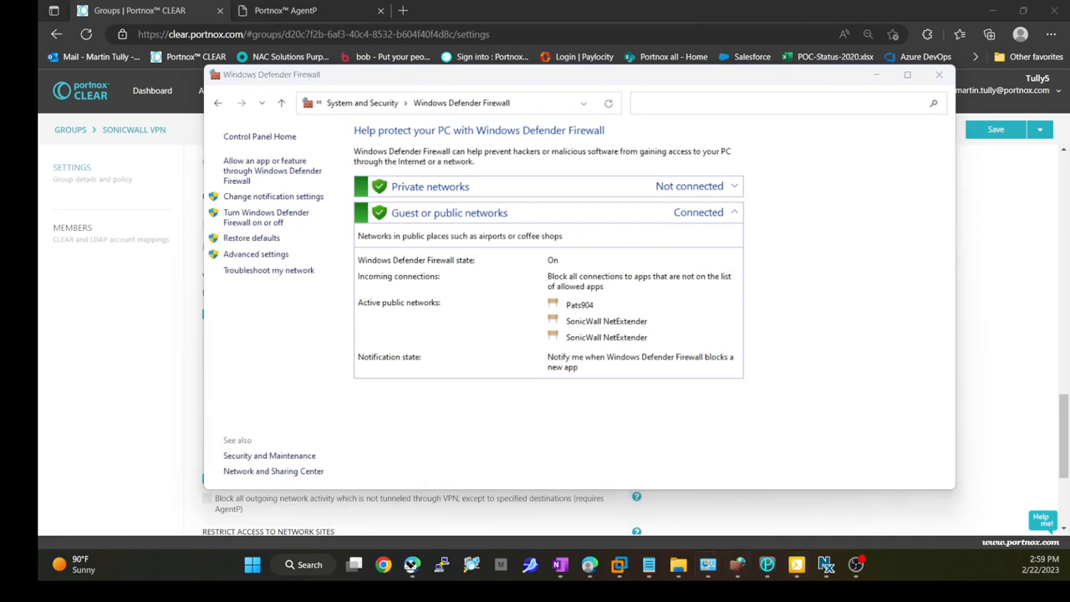
left_click(673, 270)
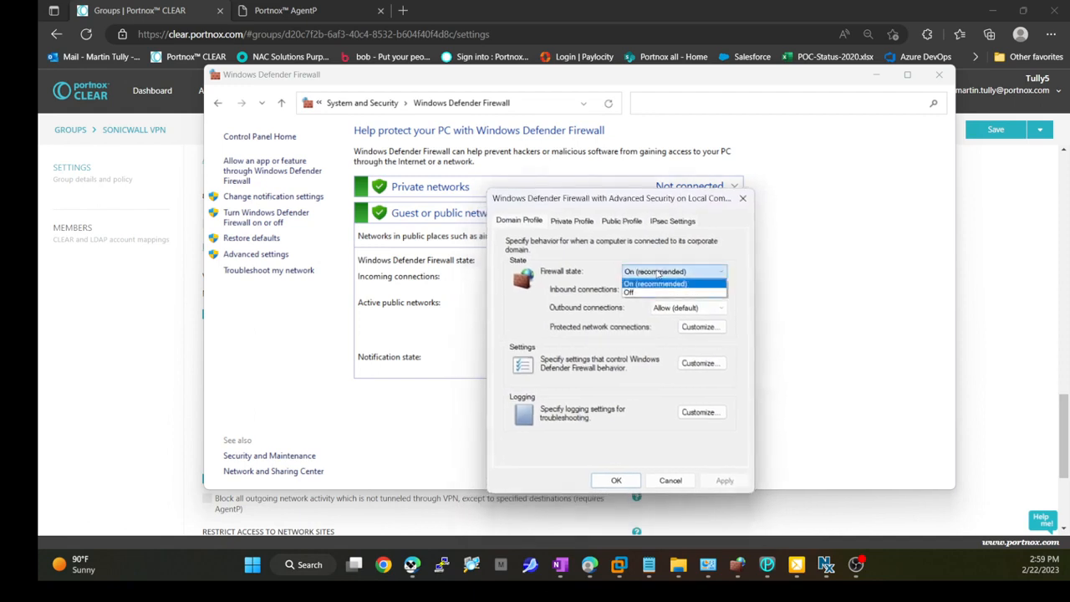
left_click(652, 292)
left_click(577, 221)
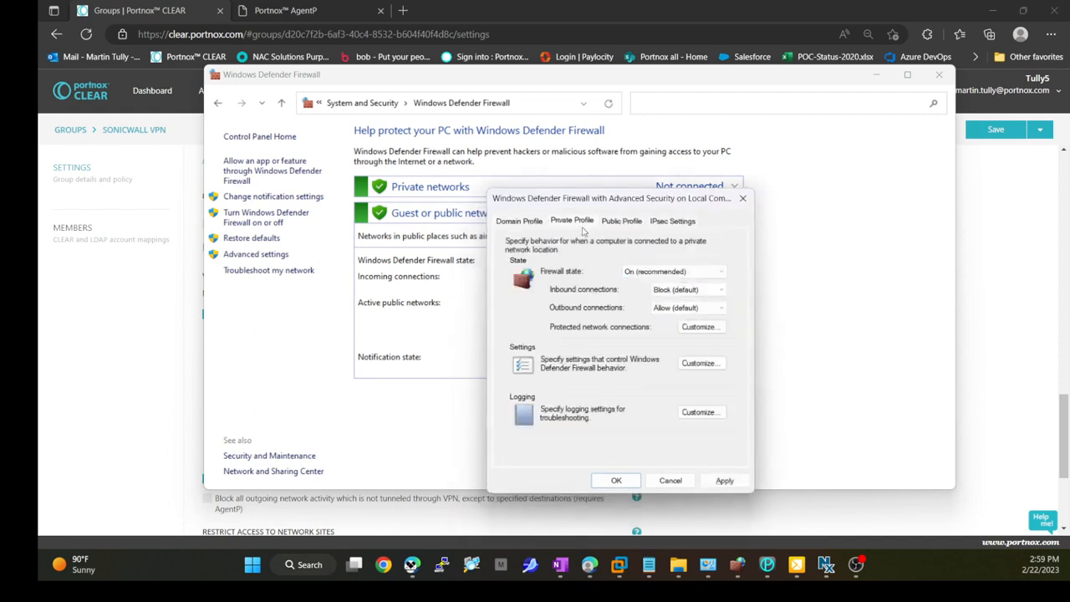
left_click(653, 271)
left_click(653, 292)
left_click(621, 221)
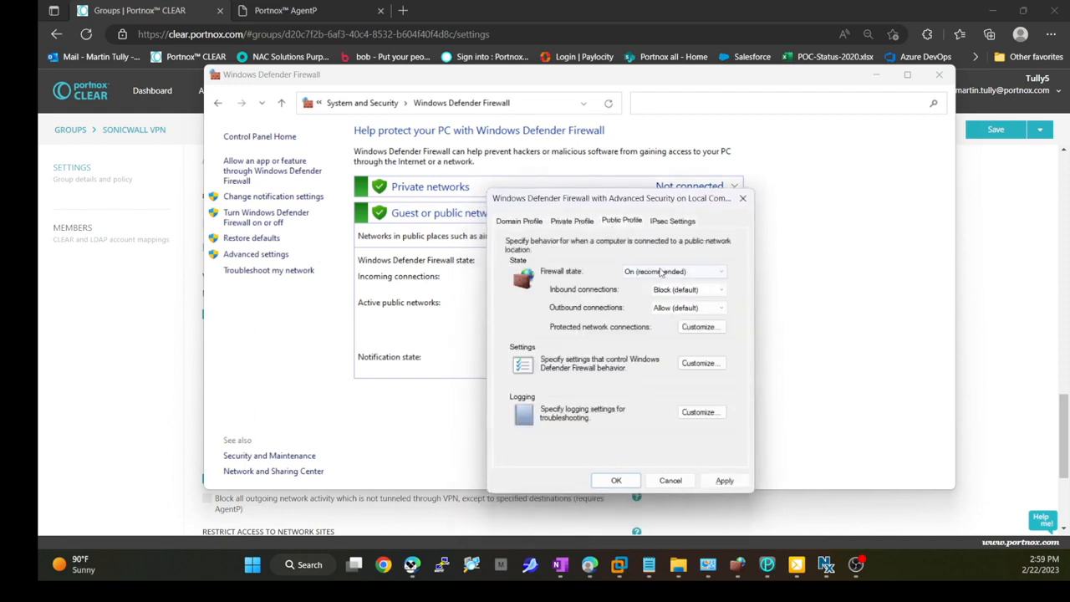
left_click(656, 271)
left_click(658, 290)
left_click(724, 481)
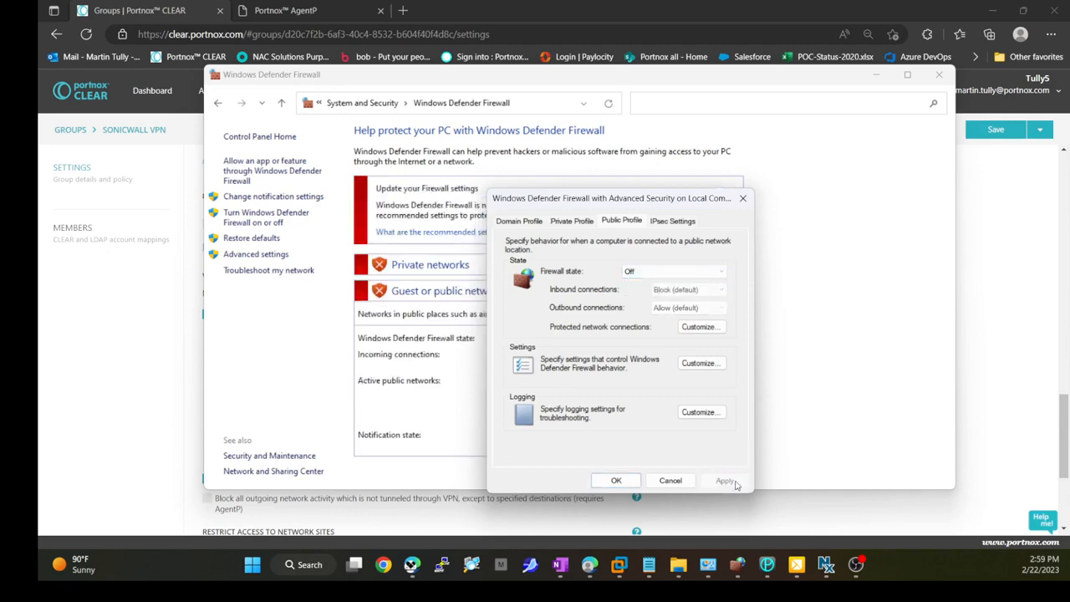
- Synchronize AgentP and open the Portnox CLEAR alerts list with the AgentP window beside it
left_click_drag(684, 81, 744, 343)
left_click(693, 169)
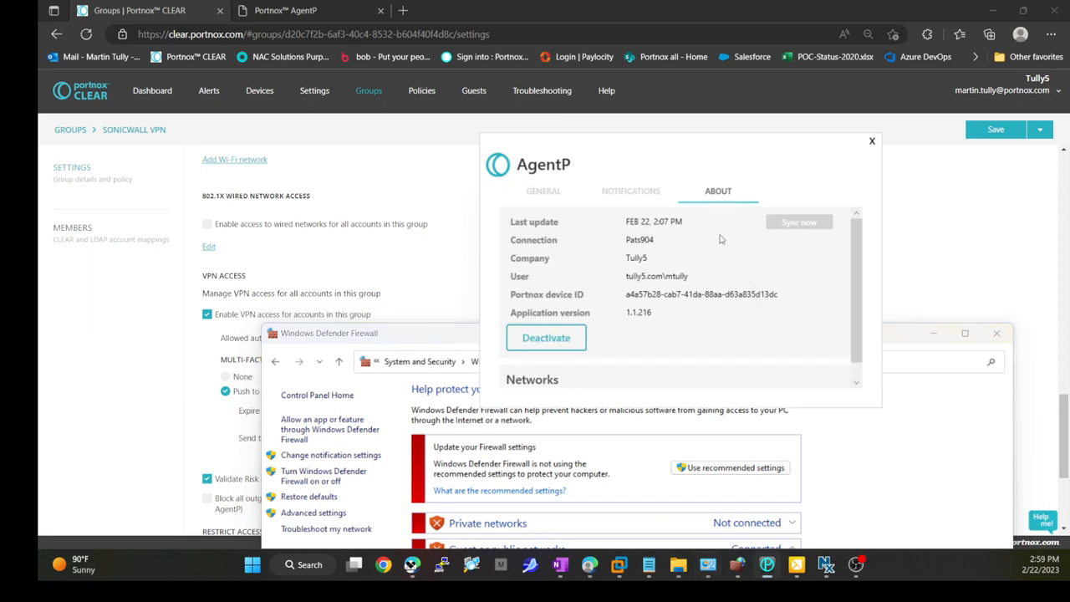
left_click(209, 91)
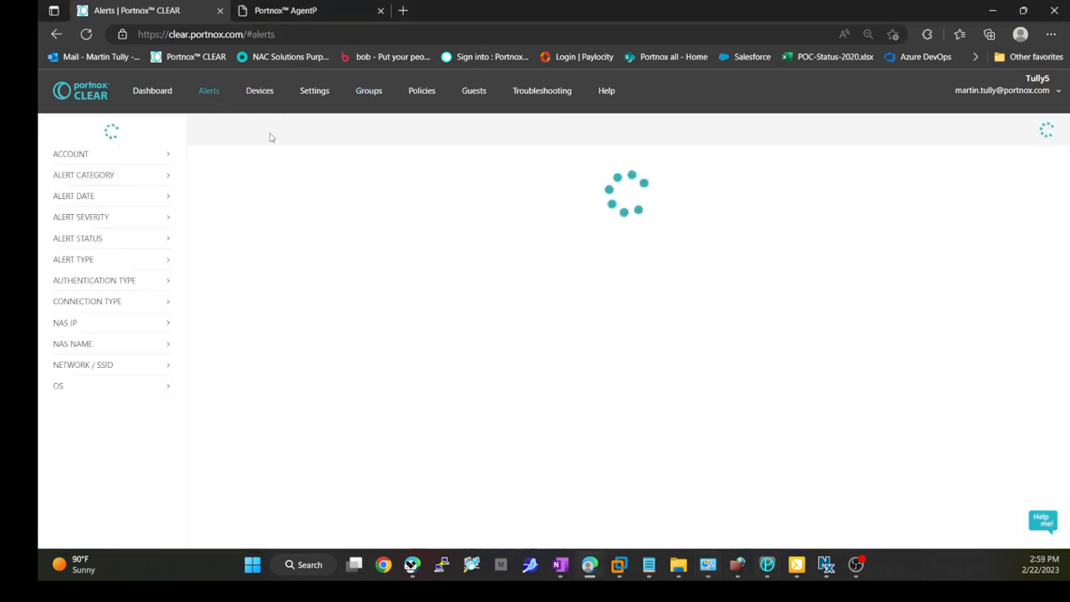
left_click(768, 565)
left_click_drag(572, 142, 677, 179)
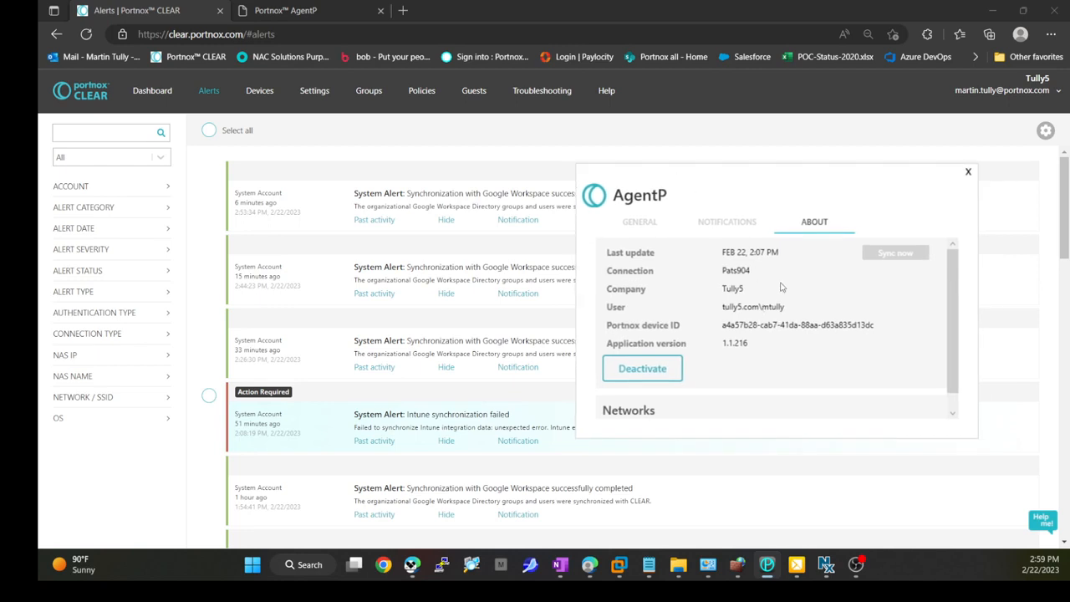
- Check AgentP's device risk, device information and notifications for the effect of the synchronization
left_click(745, 229)
left_click(653, 223)
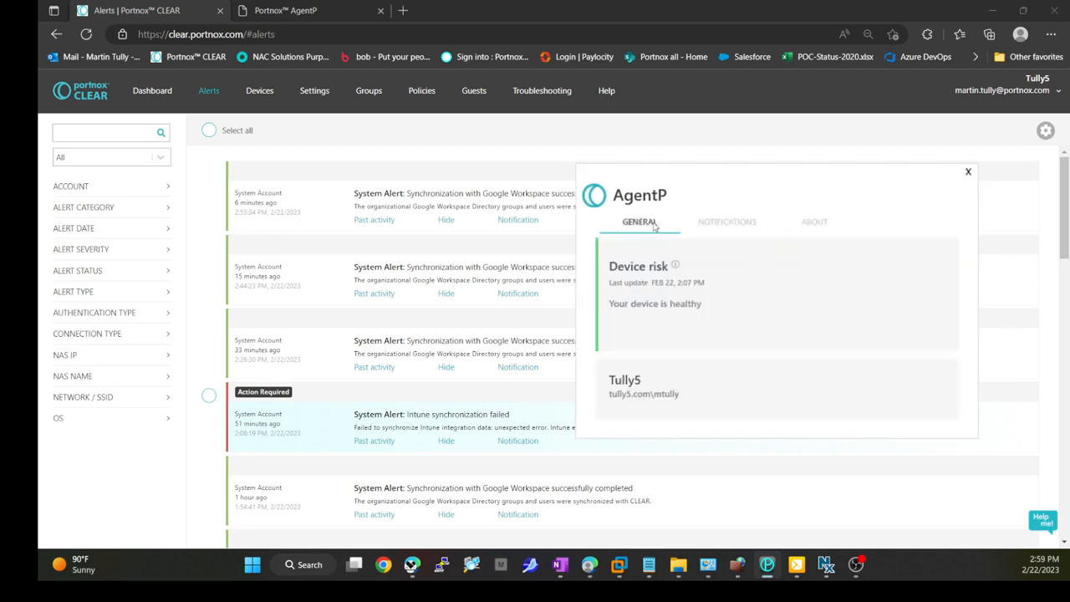
left_click(719, 232)
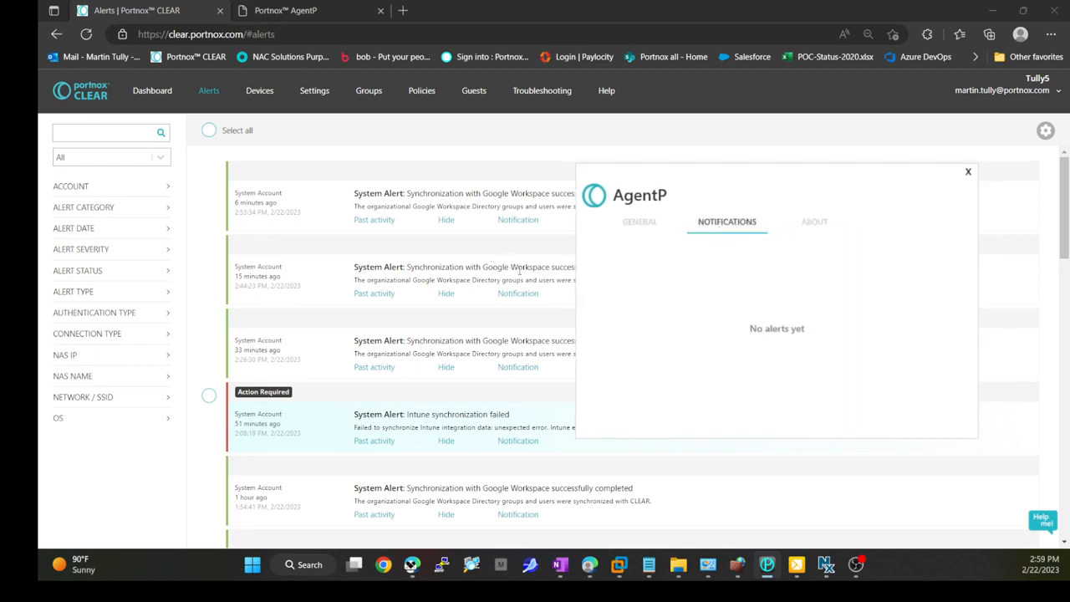
left_click(654, 224)
left_click(814, 222)
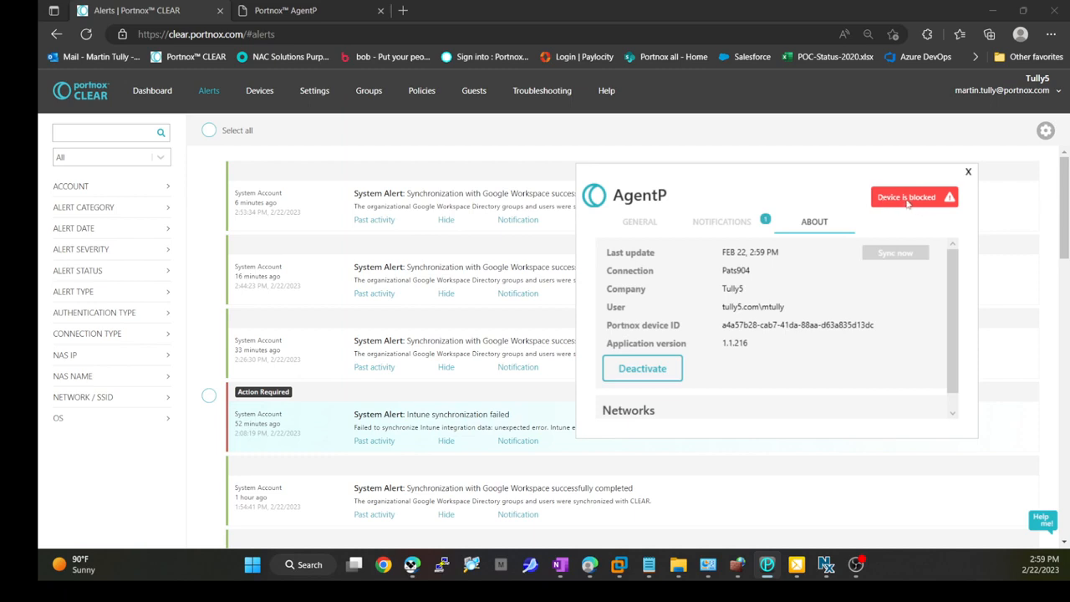
left_click(712, 224)
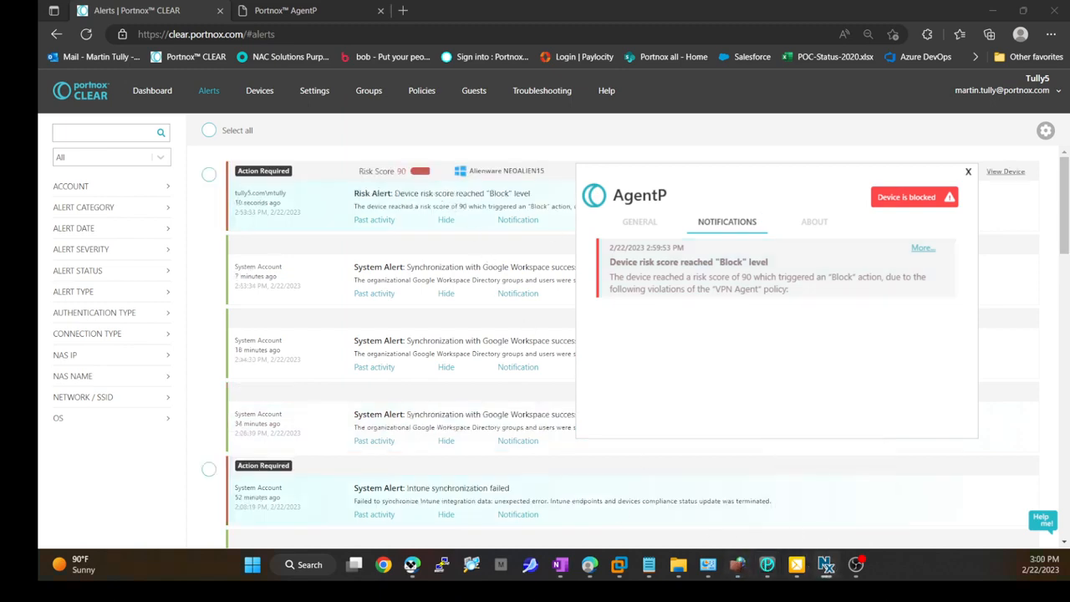
- Try to connect to the VPN with SonicWall NetExtender, allow the Portnox sign-in request and uncover the alerts list
left_click(755, 309)
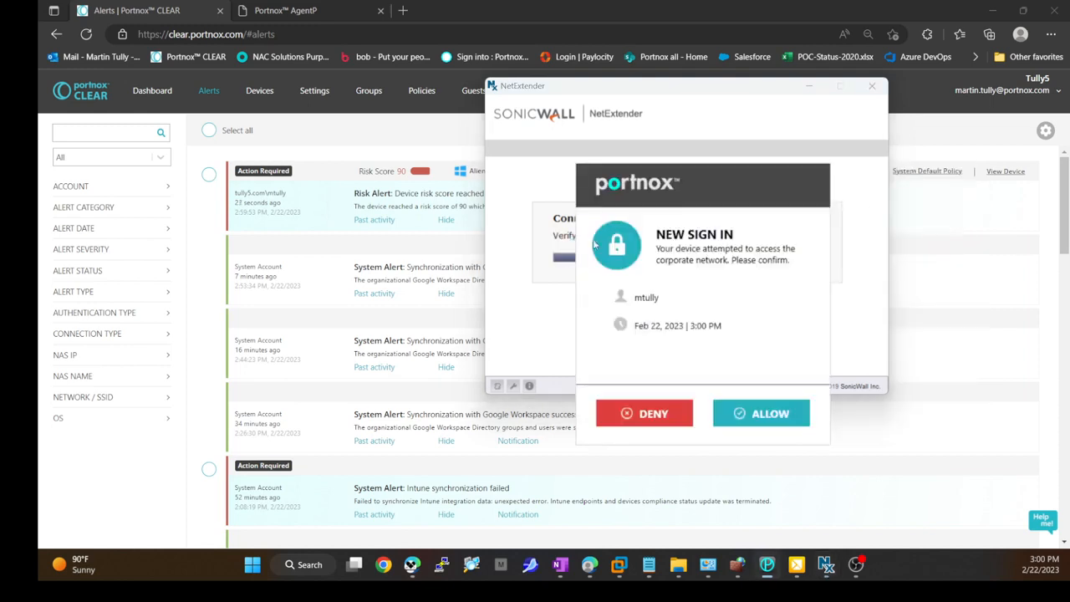
left_click(758, 414)
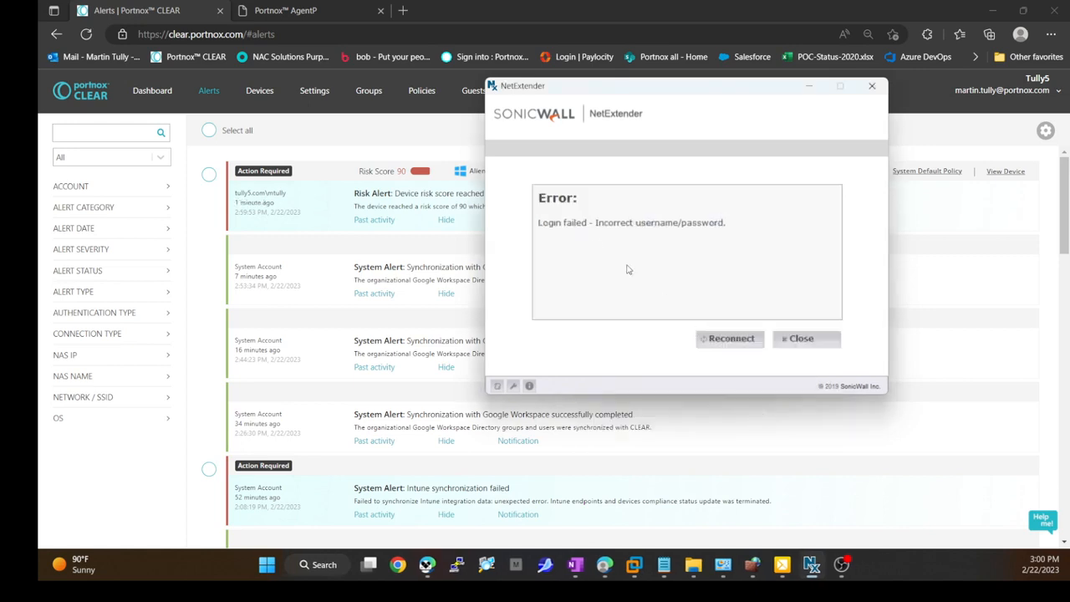
left_click_drag(696, 88, 845, 264)
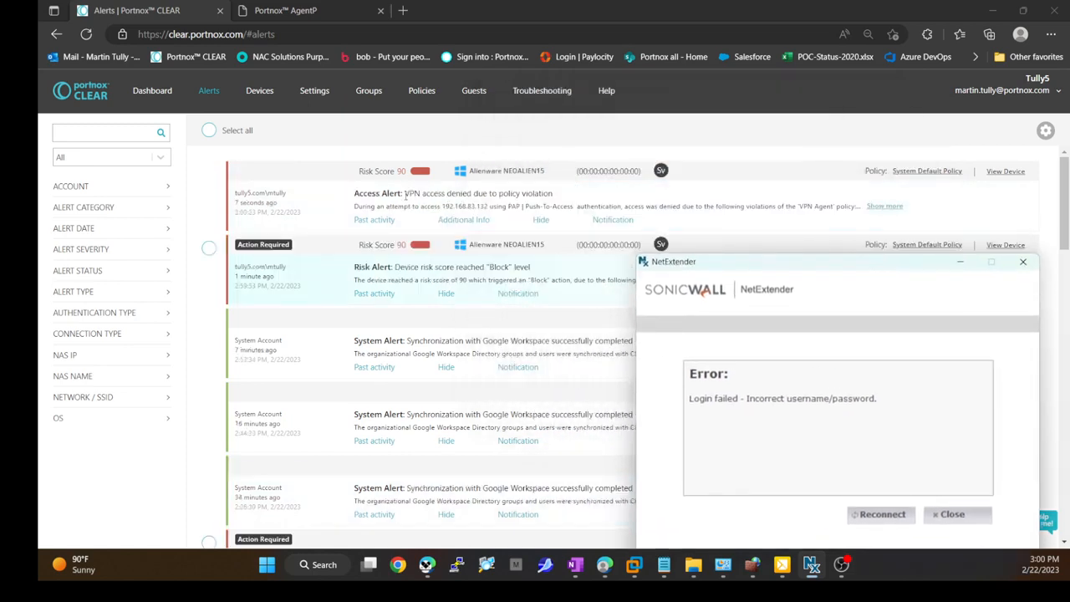
- Read the newest VPN access alert and expand it to examine the policy violation
left_click_drag(405, 194, 564, 201)
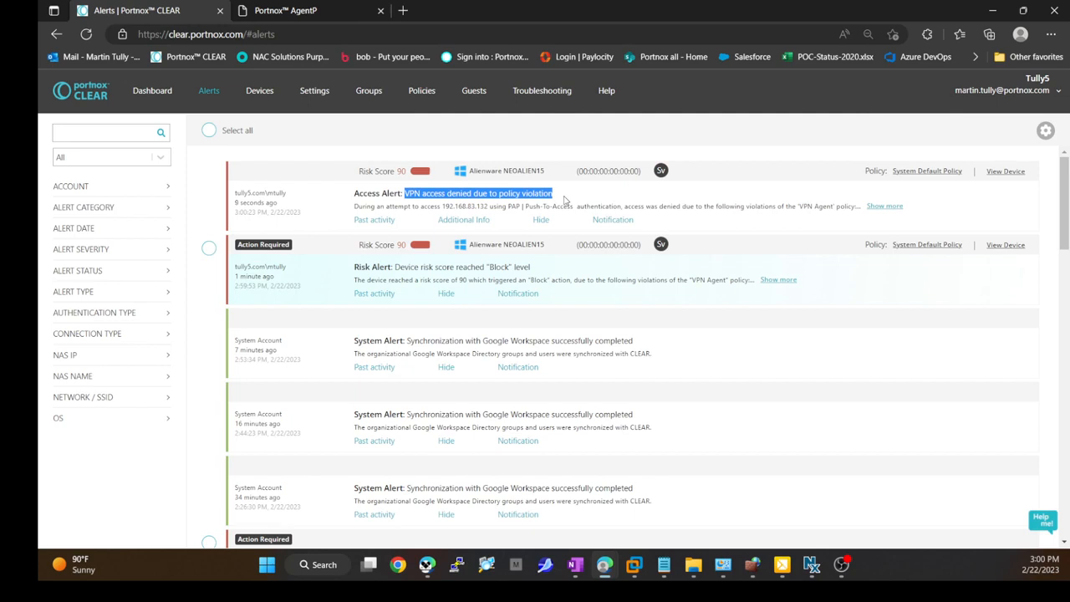
left_click(884, 207)
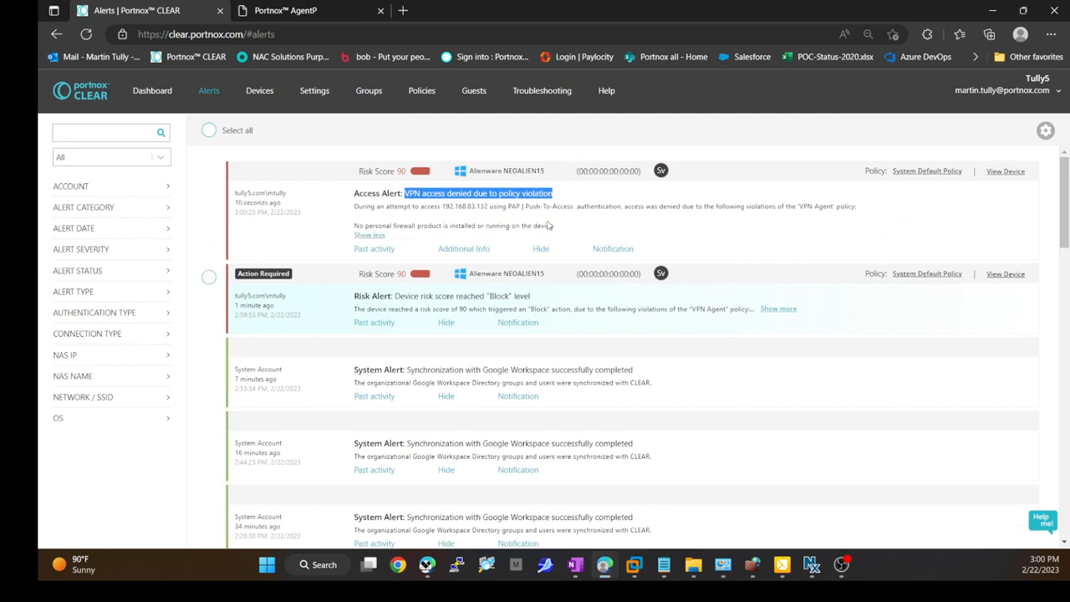
left_click_drag(392, 225, 553, 226)
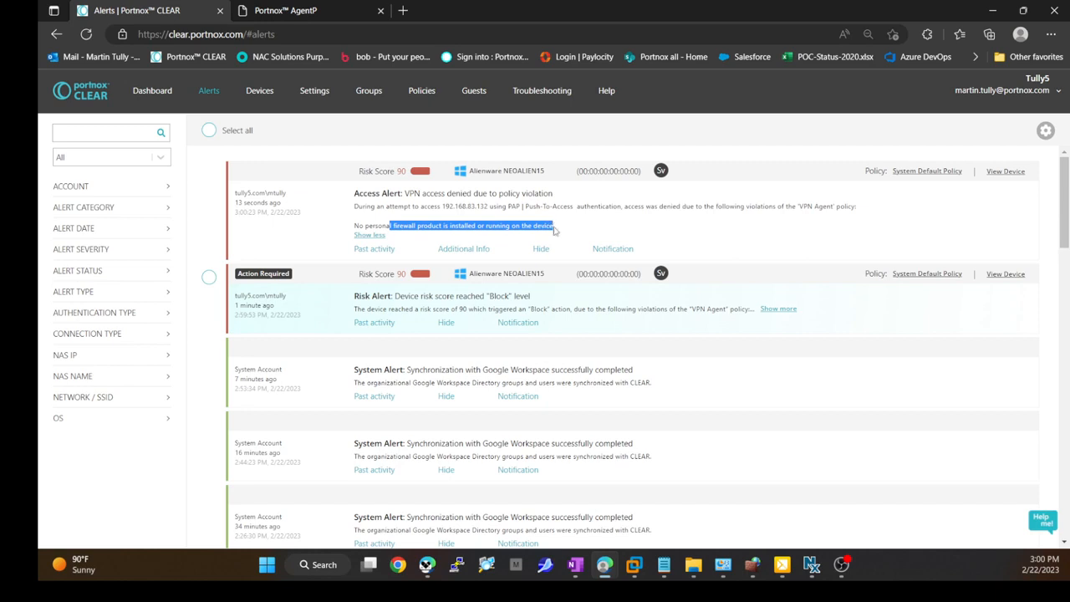
- Return to Windows Defender Firewall and turn the firewall back on for private and public networks
left_click(722, 565)
left_click_drag(683, 333, 586, 121)
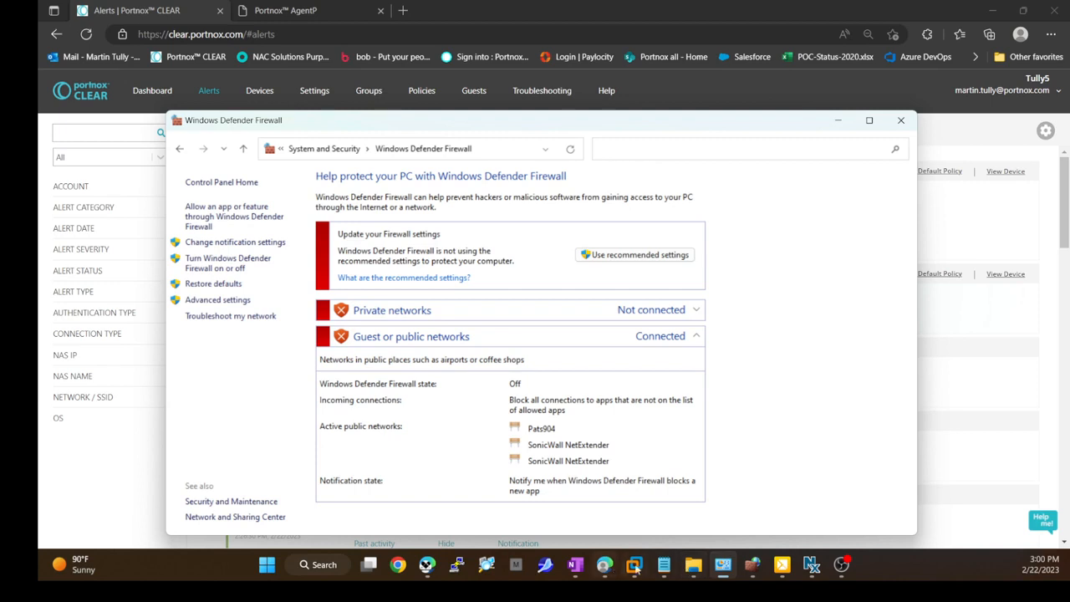
mouse_move(775, 578)
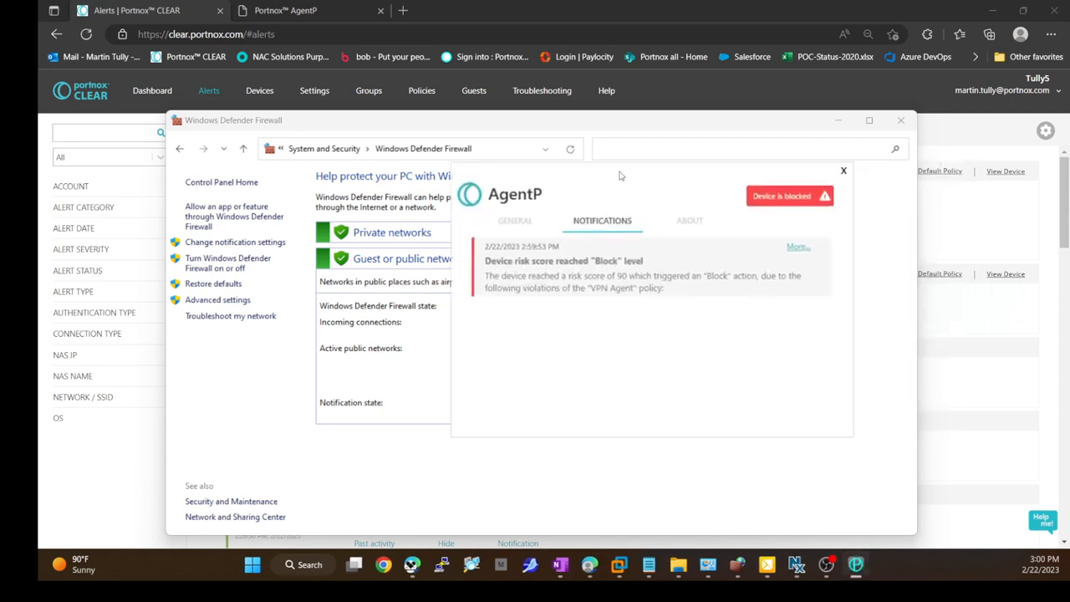
- Check AgentP's notifications and last update information, and minimize the Windows Defender Firewall window
left_click(690, 221)
left_click(608, 222)
left_click(690, 221)
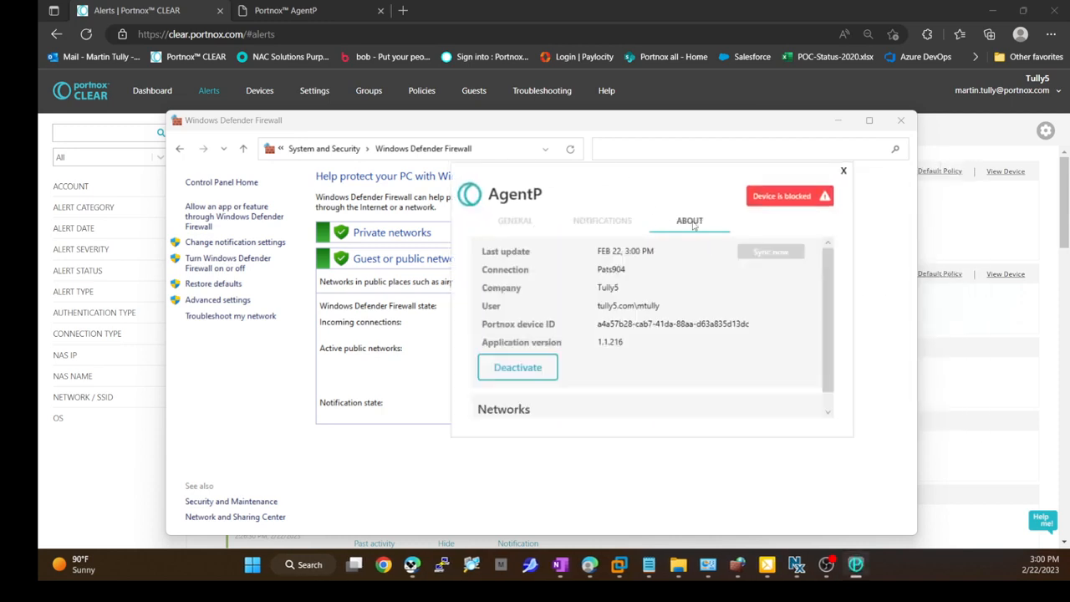
left_click(339, 469)
left_click(837, 121)
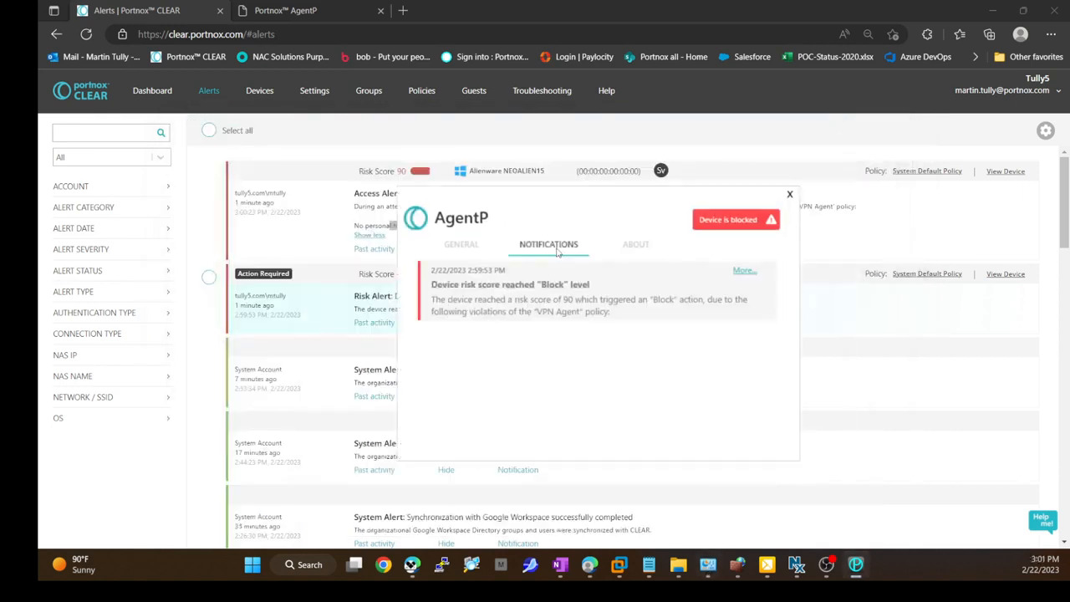
- Examine the device risk violation details in AgentP and return to its notifications
left_click(474, 248)
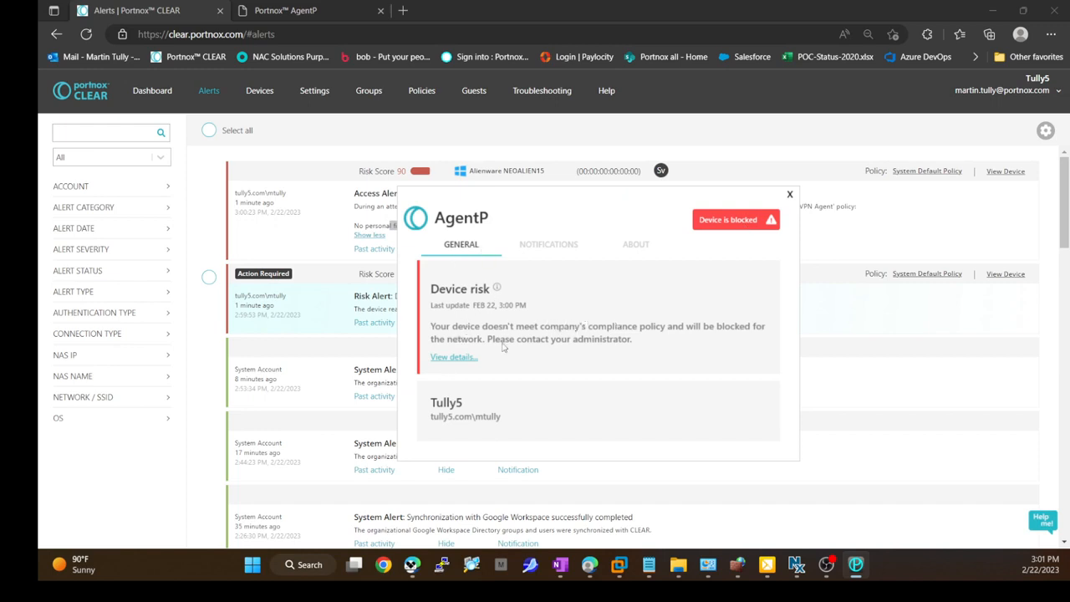
left_click(452, 357)
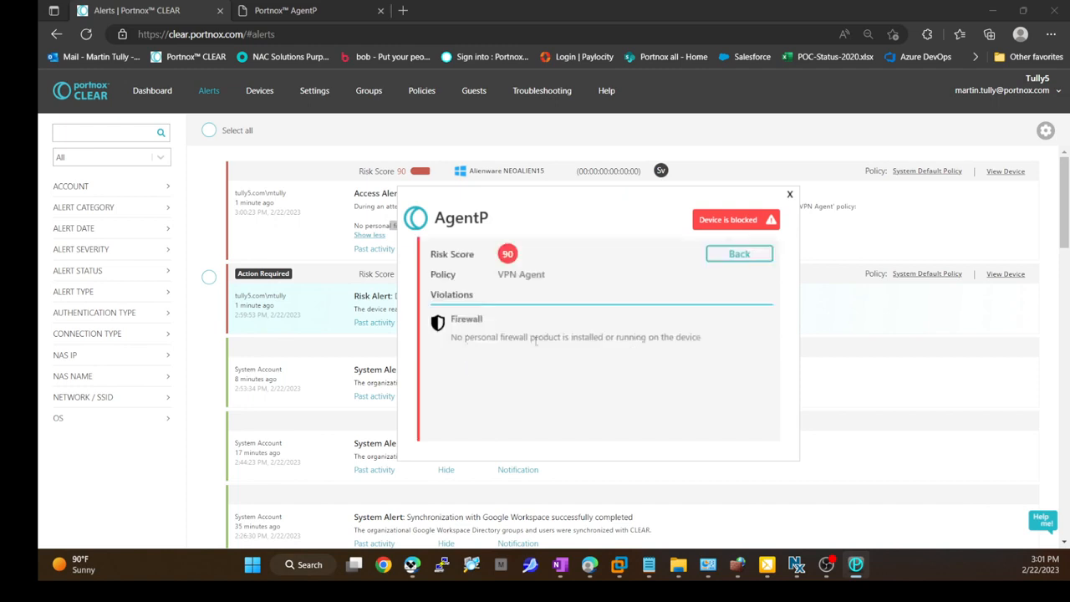
left_click(723, 257)
left_click(550, 244)
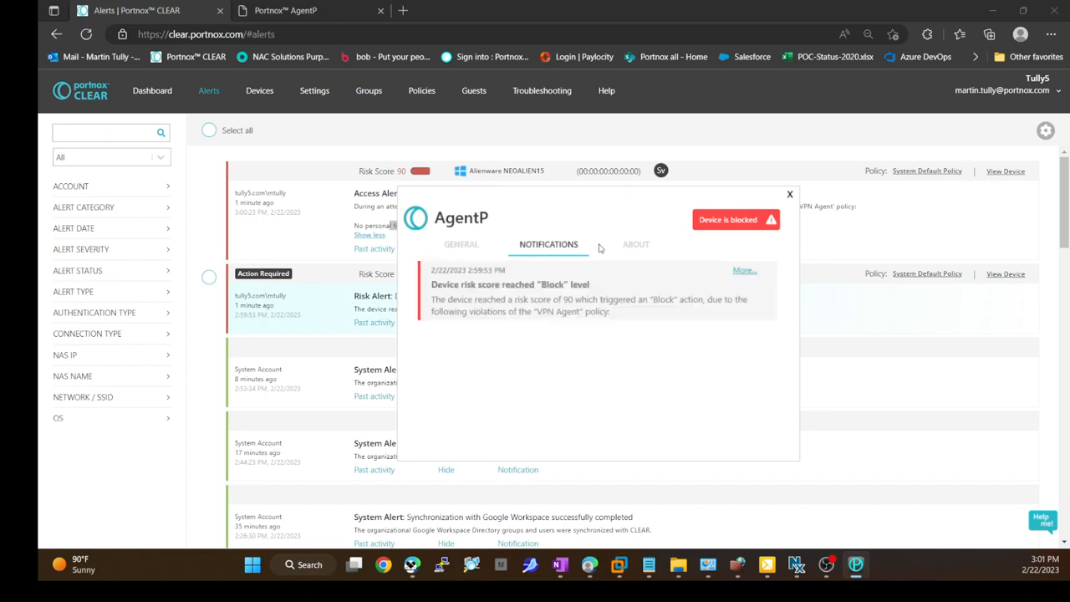
- Synchronize AgentP again and recheck its notifications and device risk status
left_click(620, 244)
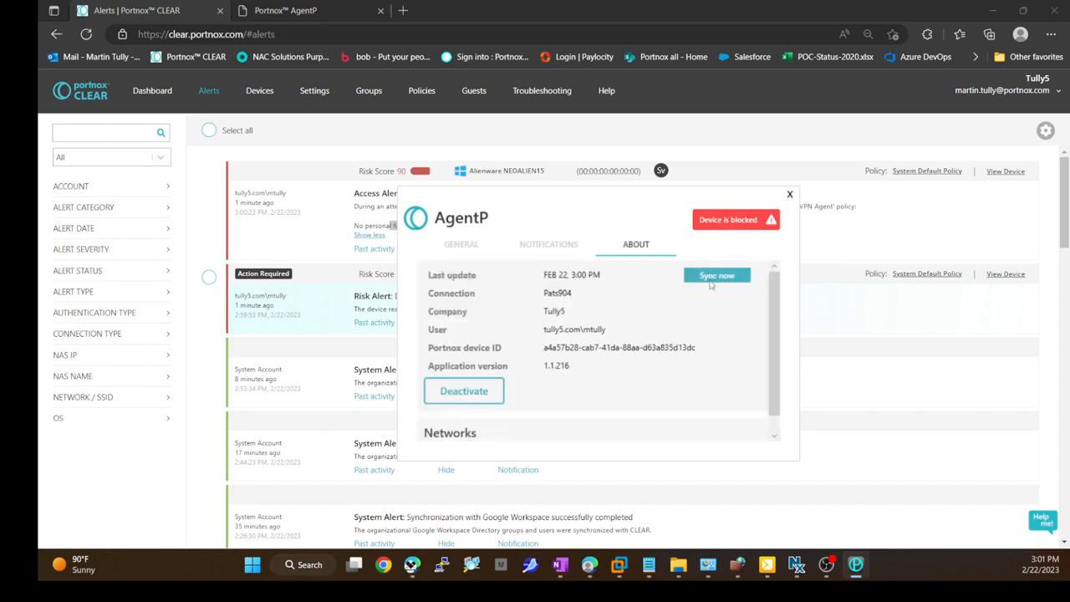
left_click(711, 280)
left_click(532, 252)
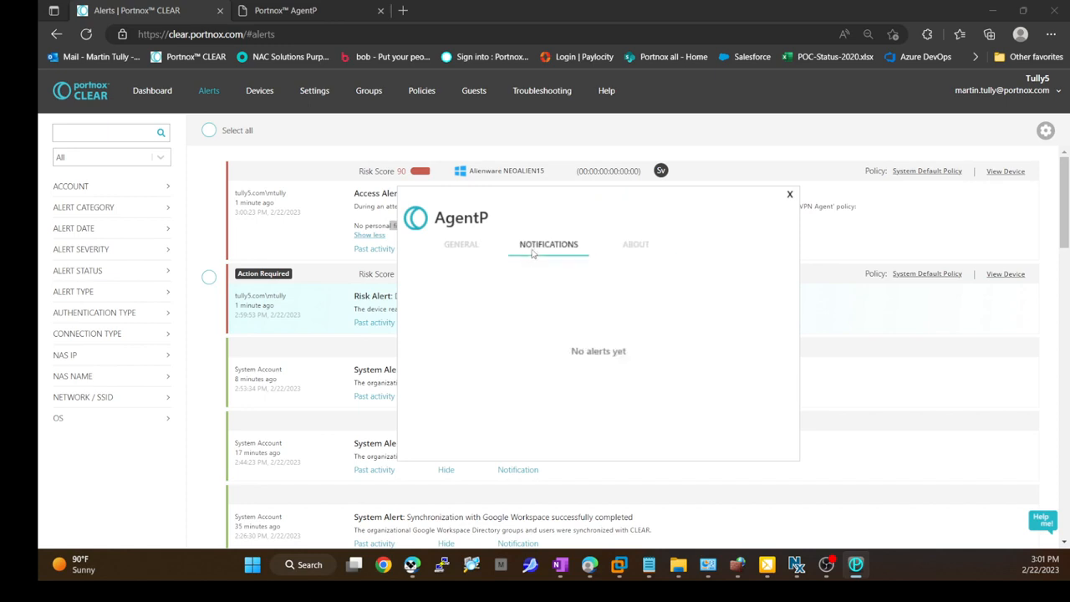
left_click(467, 250)
left_click_drag(432, 345, 530, 325)
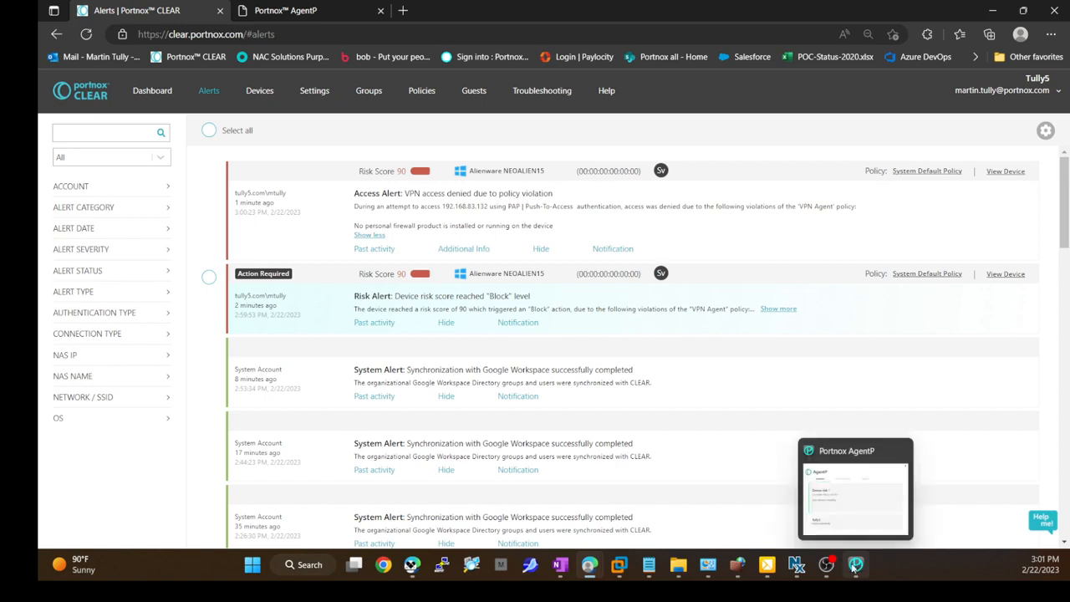
- Reconnect to the SonicWall VPN at 192.168.83.132:4433 in NetExtender with the existing credentials and allow the Portnox sign-in request
left_click(797, 567)
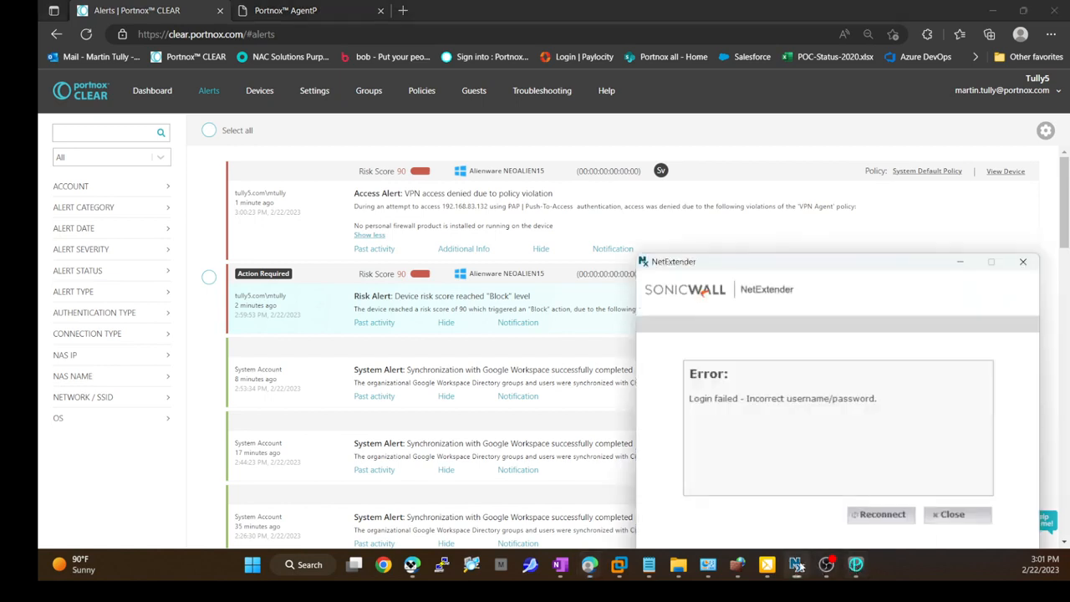
left_click(882, 514)
left_click_drag(875, 273, 811, 187)
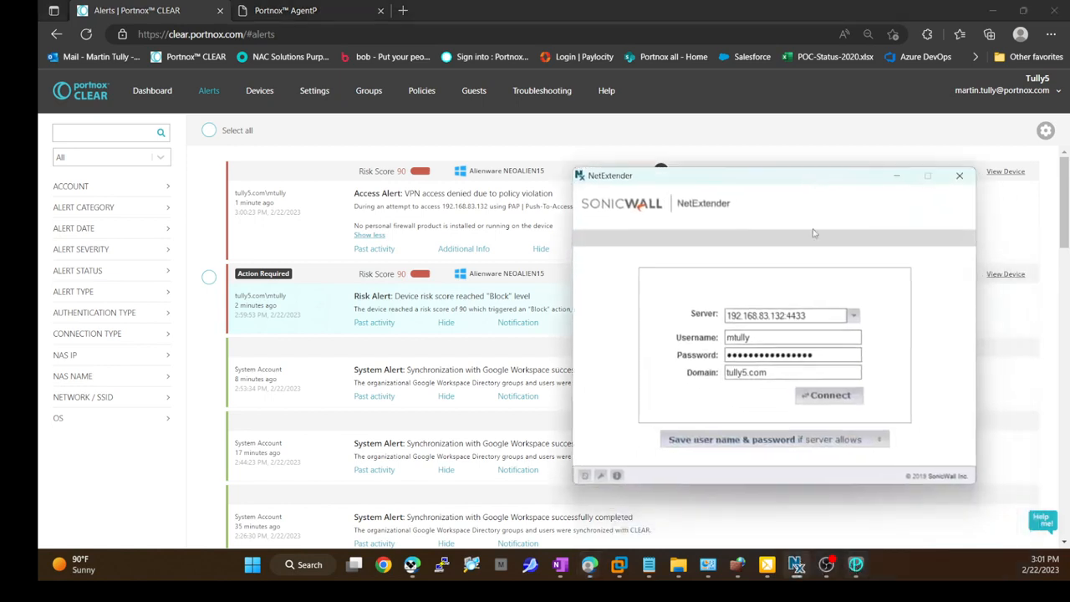
left_click(783, 446)
left_click(777, 443)
left_click(832, 395)
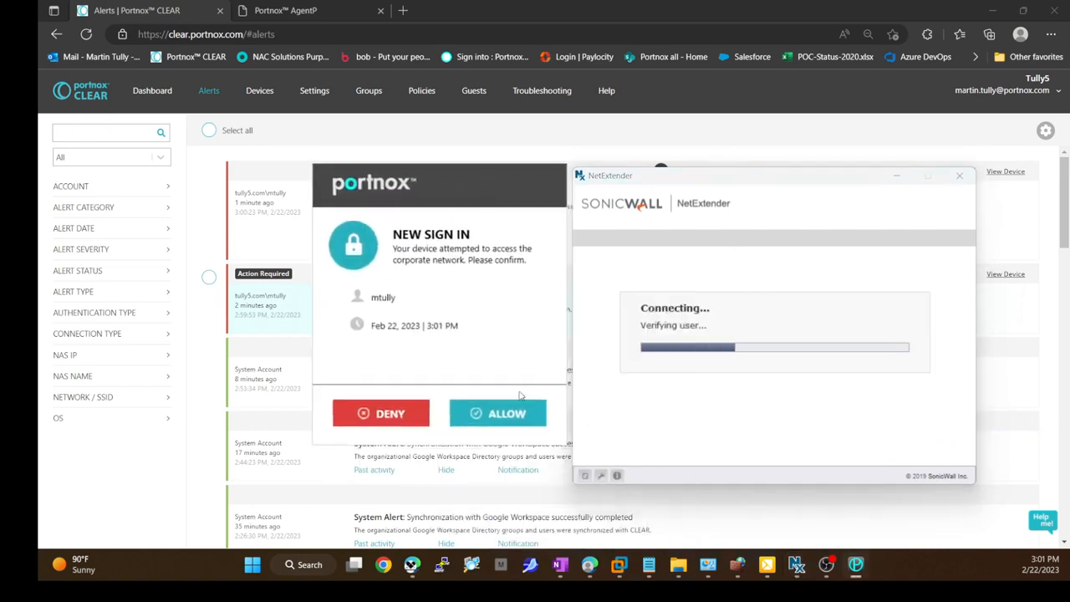
left_click(510, 411)
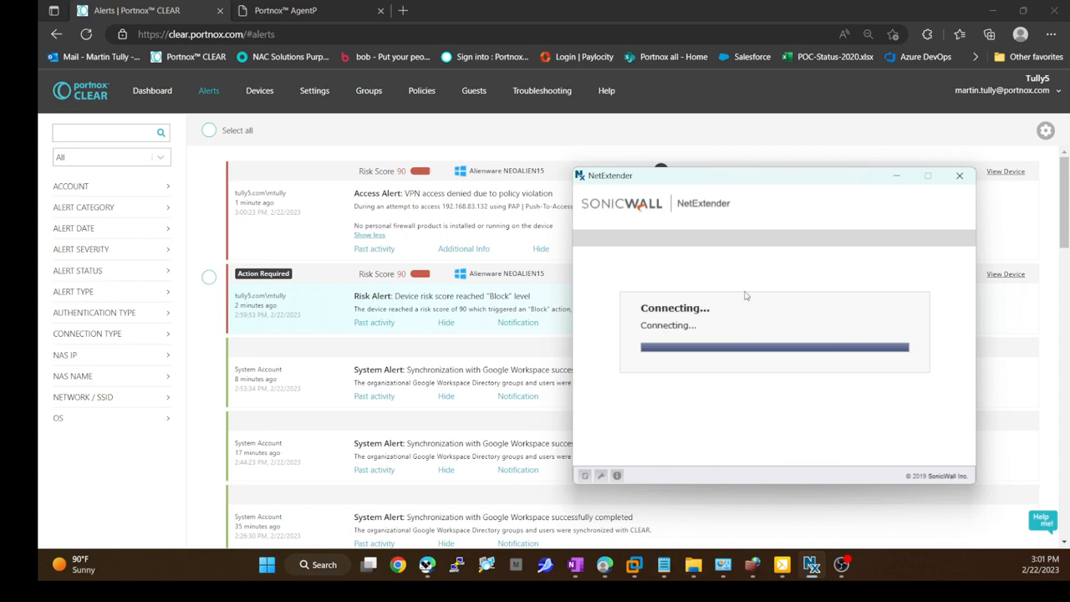
- Minimize NetExtender and examine the newest VPN access alert and the full details of the device monitoring alert in Portnox CLEAR
left_click_drag(709, 173, 748, 224)
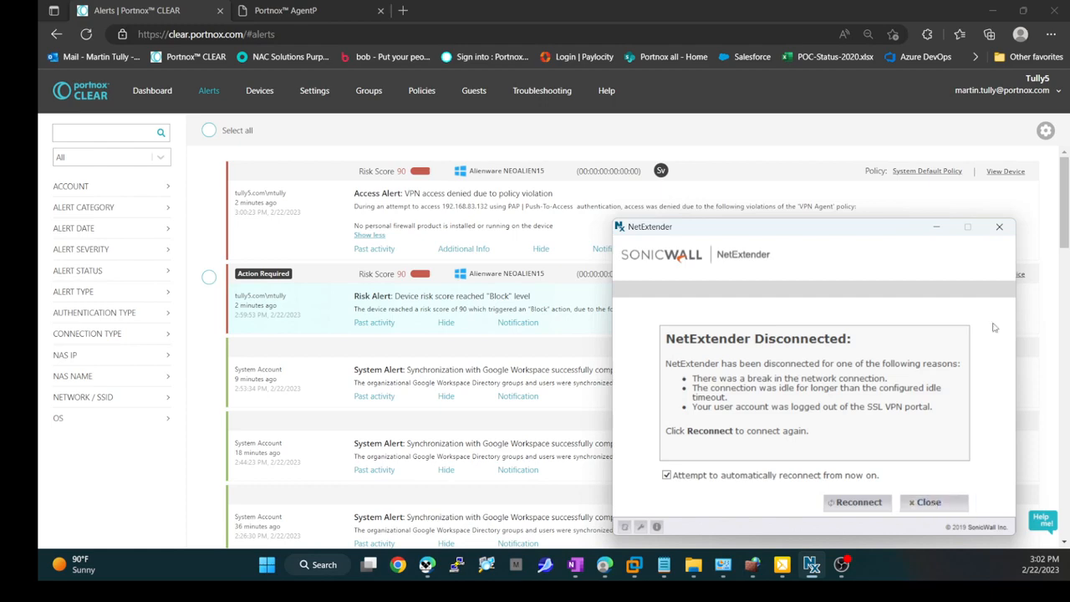
left_click(936, 228)
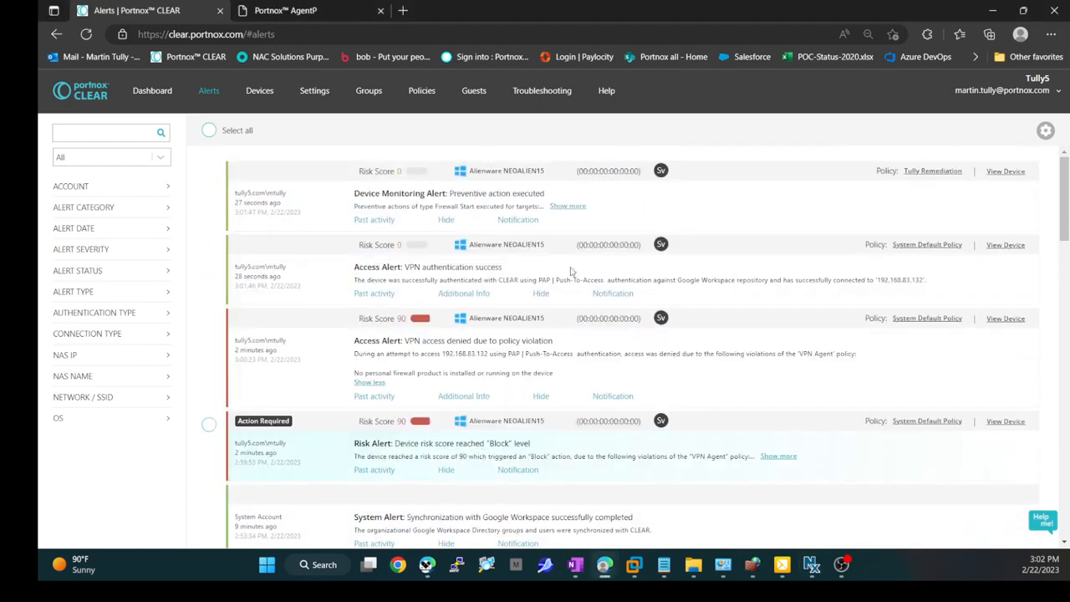
left_click_drag(419, 267, 925, 280)
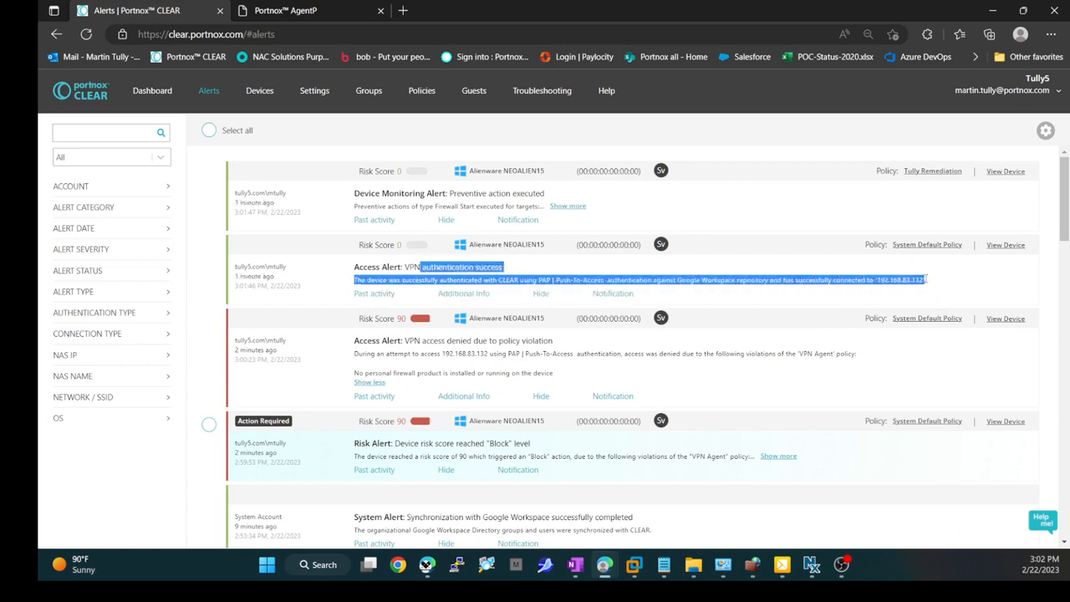
left_click(609, 281)
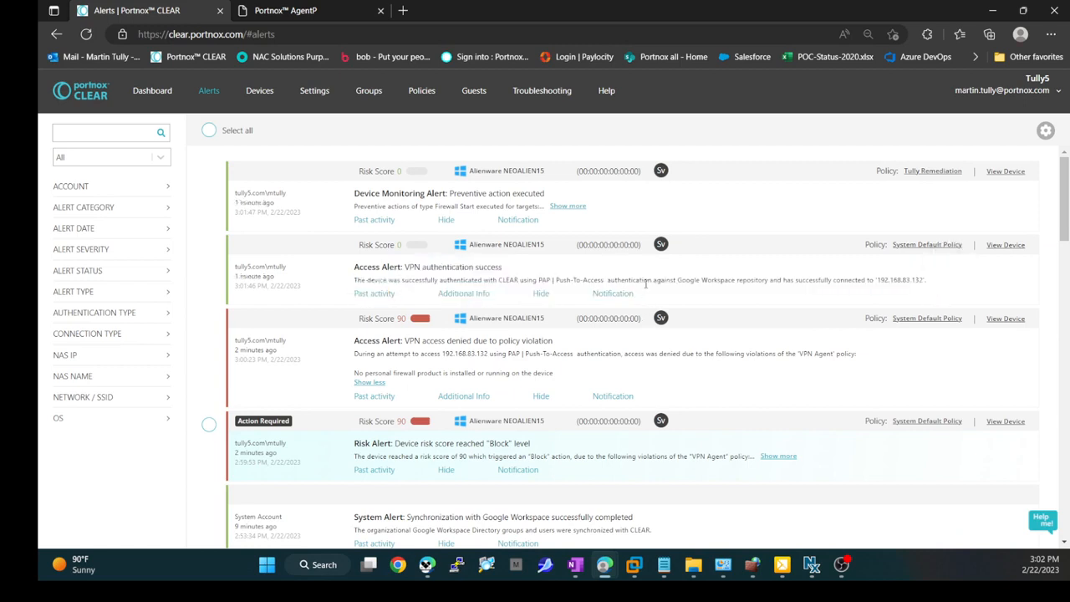
left_click(570, 206)
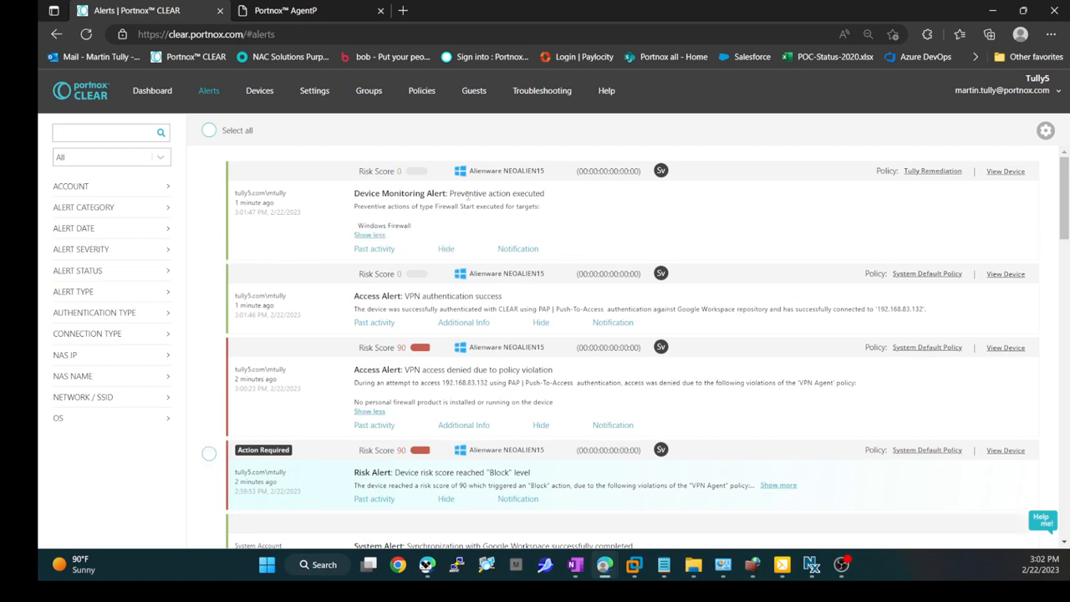
left_click_drag(450, 193, 544, 206)
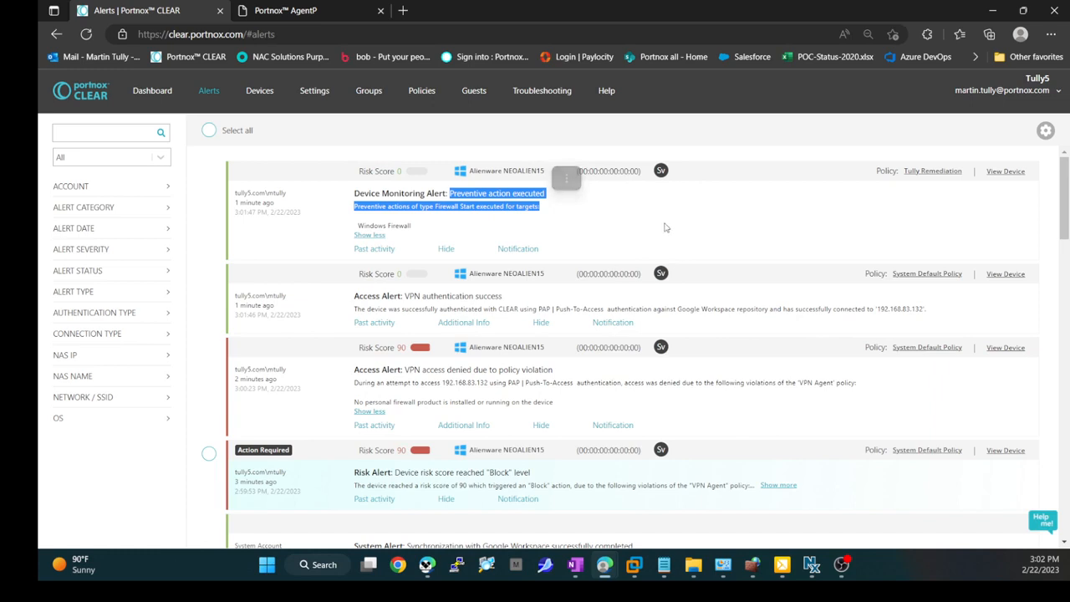